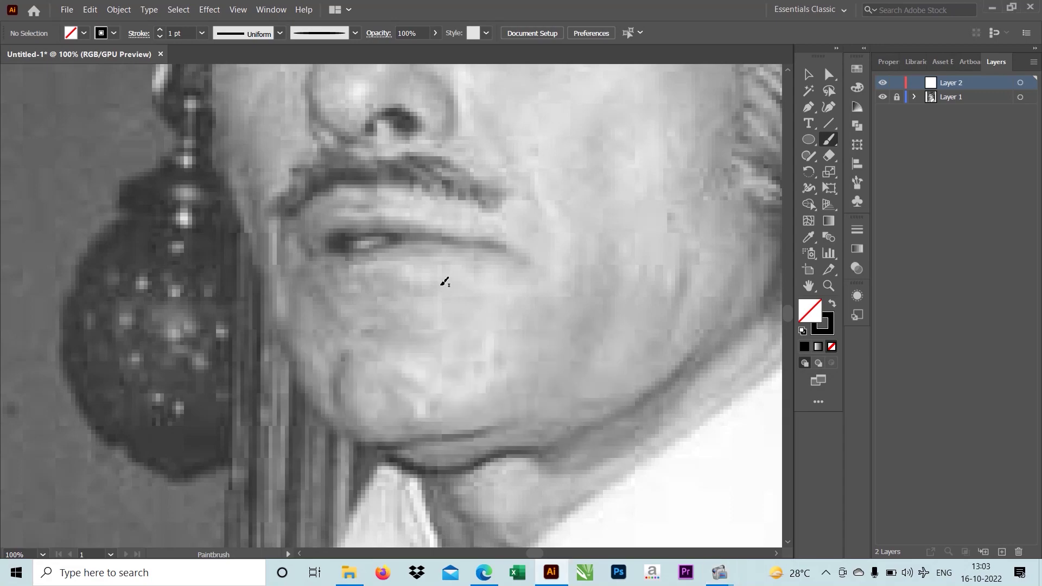
Step: Zoom in on the mouth of the reference photo, ready to trace on Layer 2
scroll(379, 282, "up", 3)
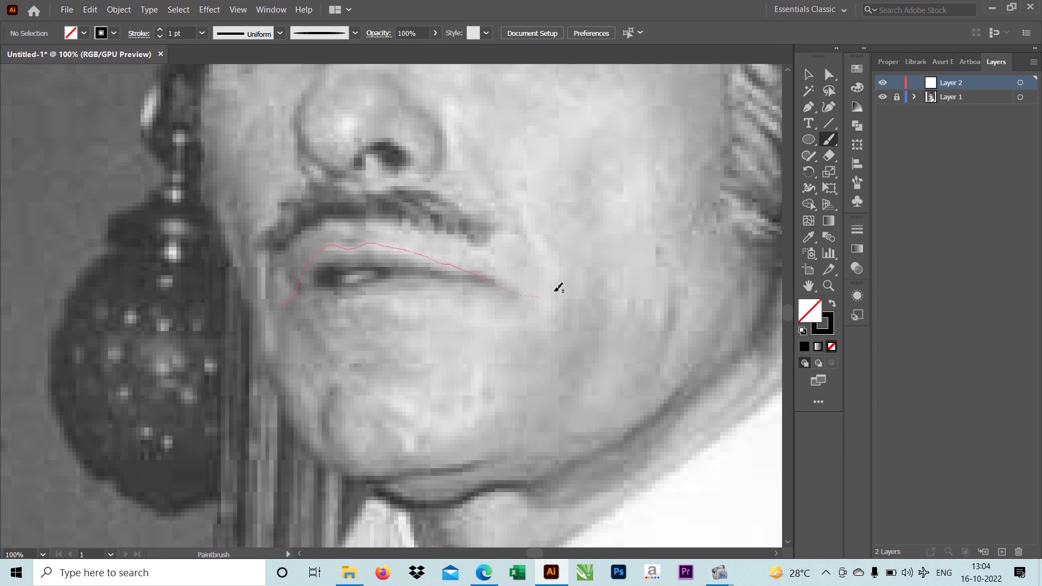
Step: Brush-trace the upper lip, lower lip, inner lip line, small U curve and left corner stroke
left_click_drag(472, 280, 529, 280)
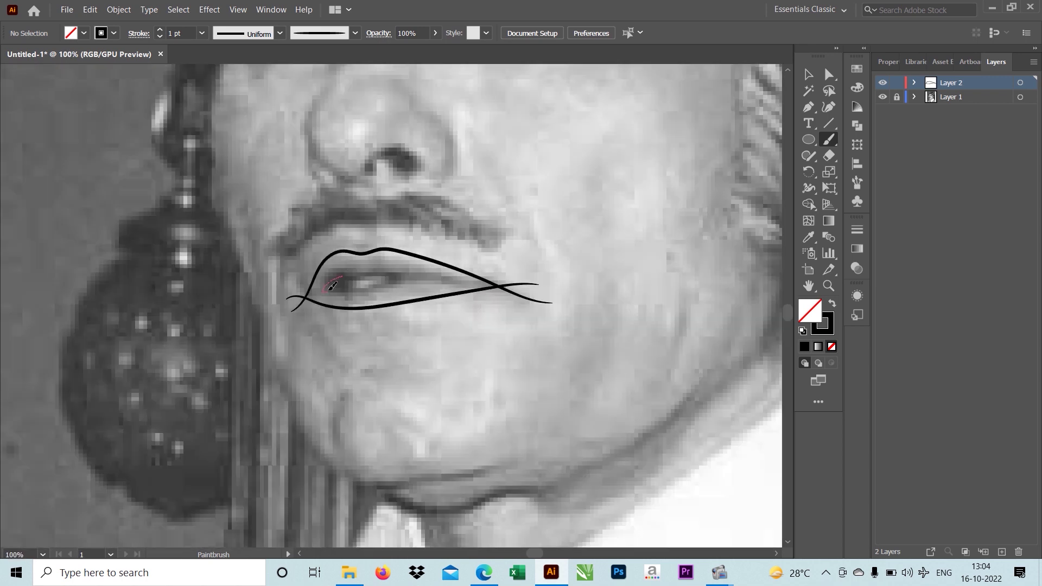
left_click_drag(511, 279, 513, 279)
key("ctrl+plus")
key("ctrl+plus")
left_click_drag(209, 297, 229, 282)
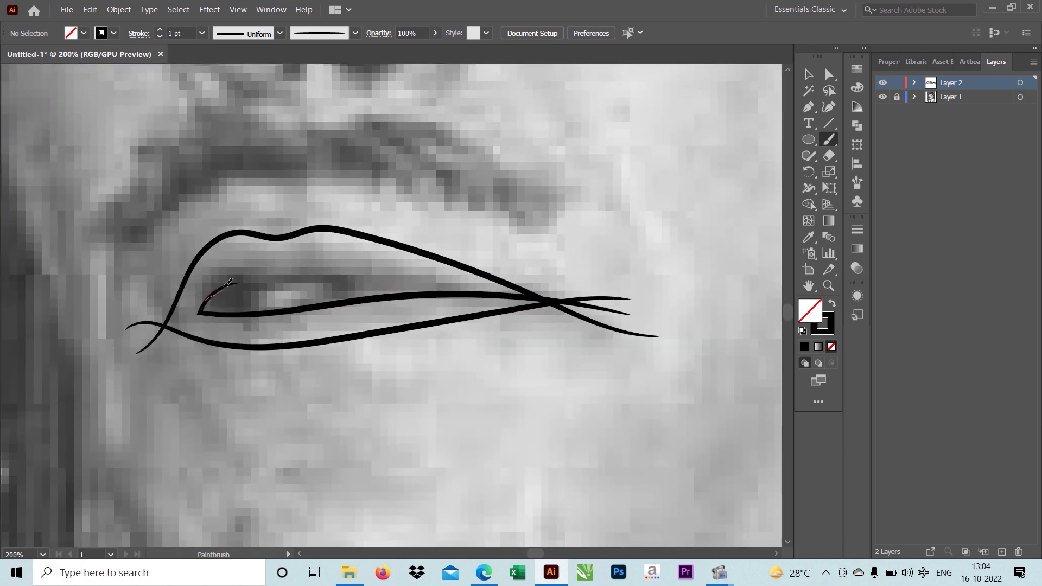
left_click_drag(568, 292, 570, 293)
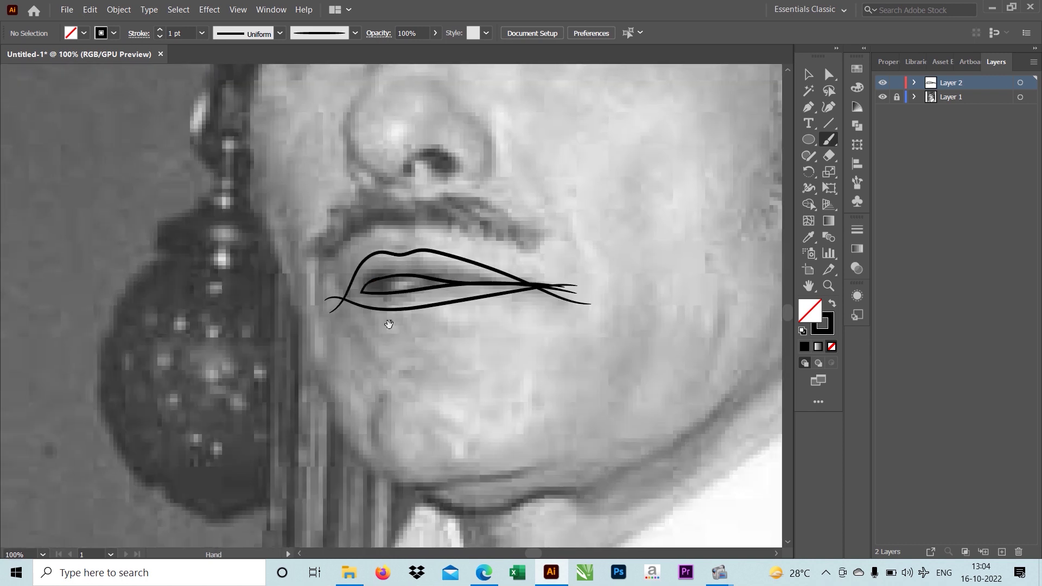
left_click_drag(232, 326, 374, 312)
mouse_move(435, 292)
left_mouse_down()
mouse_move(425, 295)
mouse_move(454, 274)
left_mouse_up()
key("ctrl+minus")
key("ctrl+minus")
key("ctrl+plus")
key("ctrl+plus")
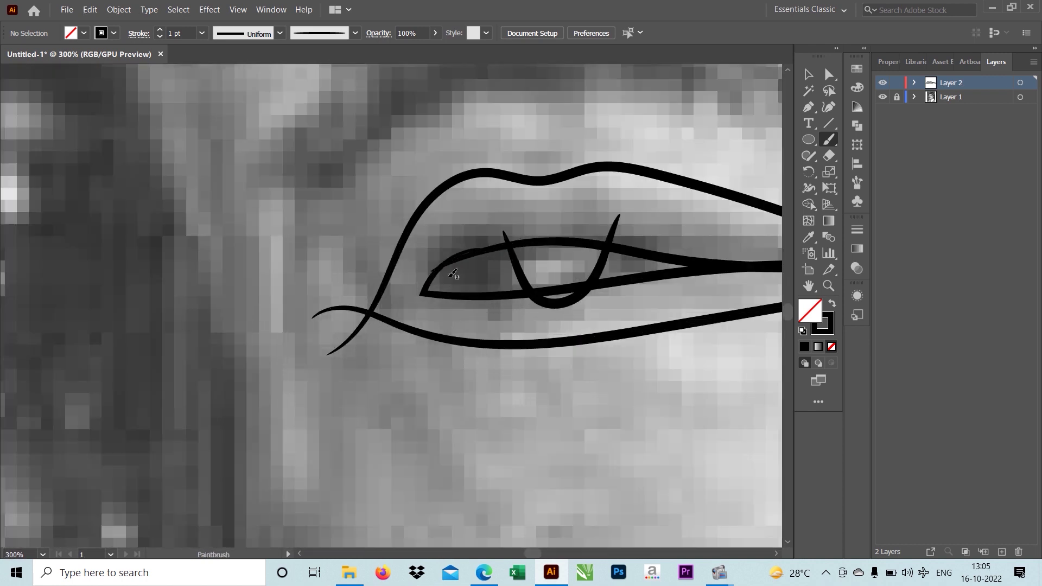
left_click_drag(375, 312, 310, 332)
key("ctrl+minus")
key("ctrl+minus")
key("ctrl+plus")
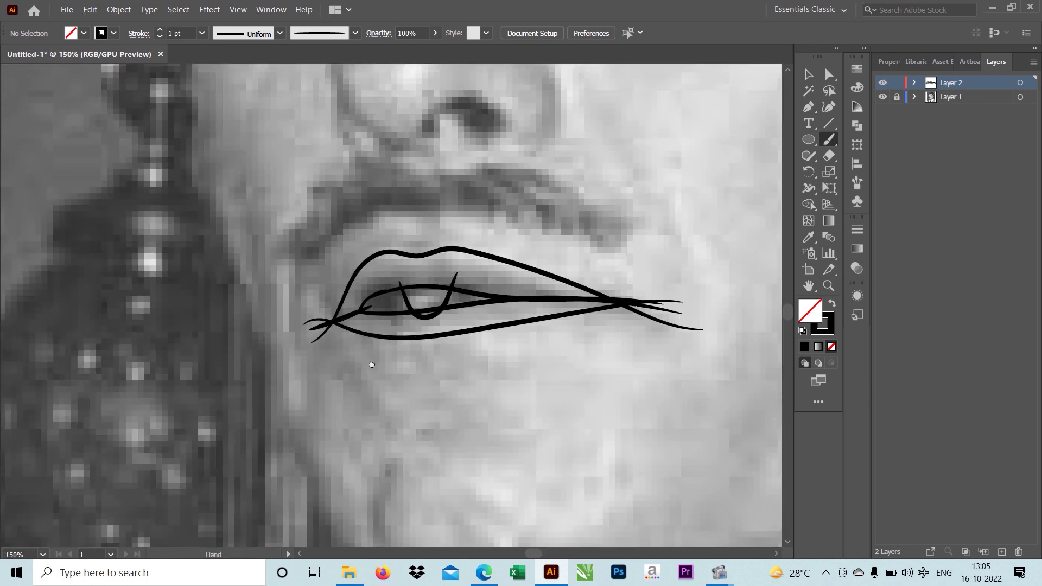
Step: Adjust the inner lip path's anchors with Direct Selection and reshape its corner curve
key("ctrl+plus")
key("ctrl+plus")
key("ctrl+plus")
key("a")
left_click(459, 248)
left_click_drag(503, 241, 505, 244)
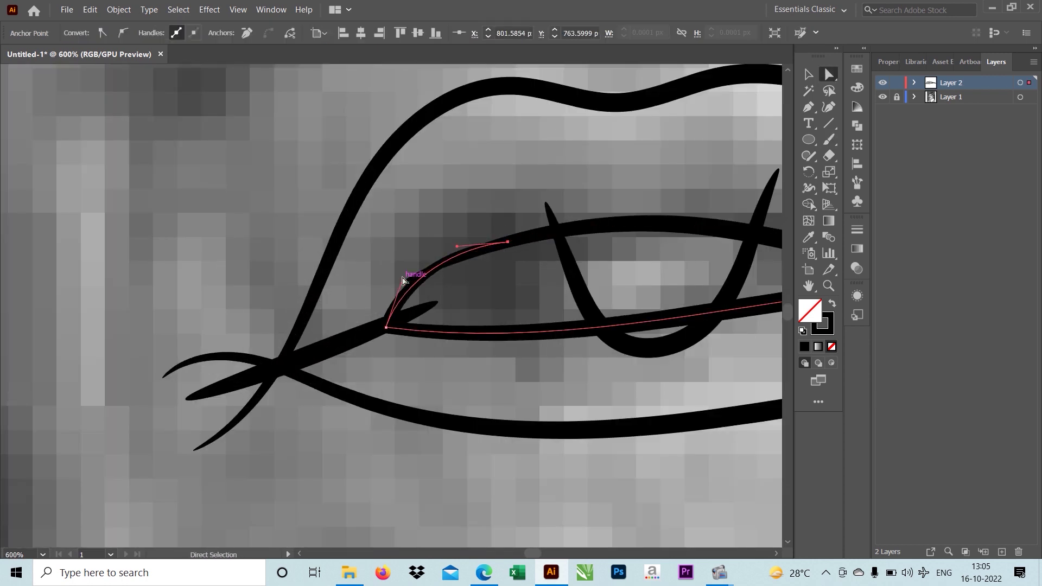
left_click(408, 318)
mouse_move(419, 311)
left_mouse_down()
mouse_move(431, 309)
mouse_move(400, 316)
mouse_move(635, 195)
left_mouse_up()
scroll(400, 317, "down", 3)
scroll(353, 340, "up", 4)
scroll(353, 341, "down", 1)
left_click(398, 339)
Step: Round the inner lip corner anchor to about 1.77 px, then deselect the lip paths
scroll(440, 213, "down", 1)
scroll(440, 213, "down", 2)
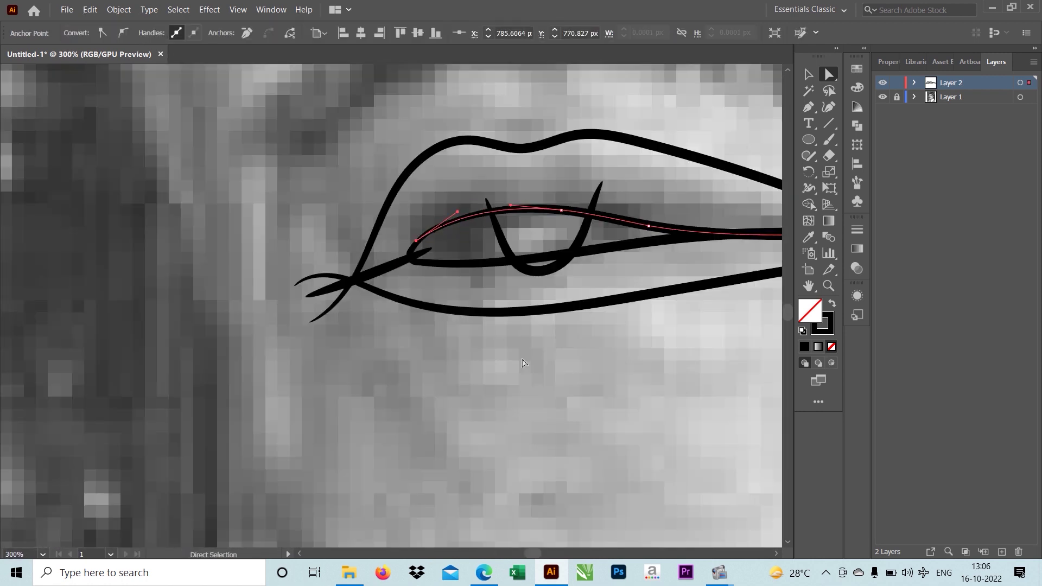
scroll(440, 214, "down", 2)
scroll(388, 365, "up", 3)
left_click(388, 365)
key("v")
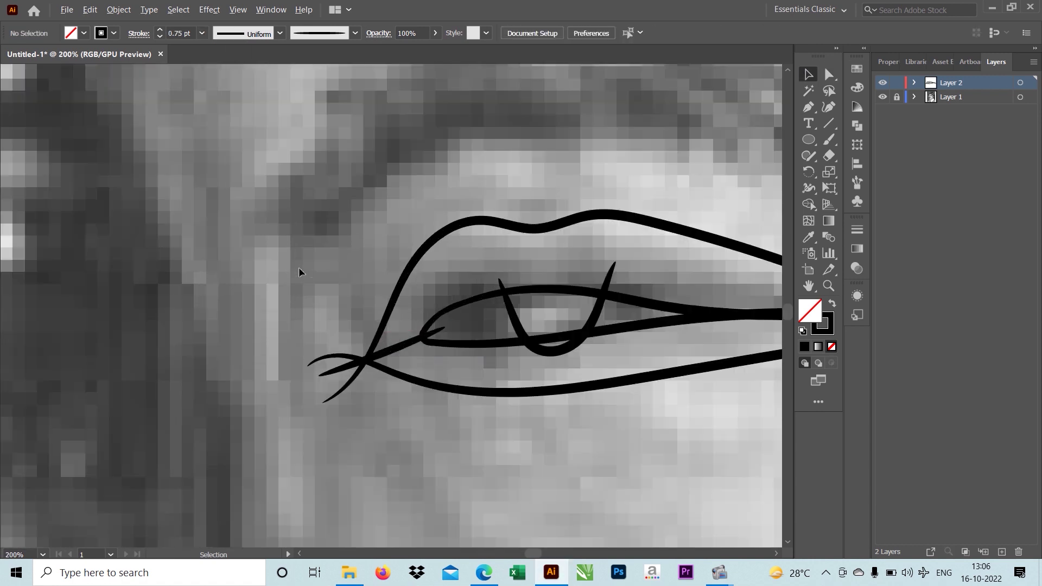
scroll(299, 267, "up", 3)
left_click(515, 271)
left_click(829, 74)
left_click_drag(471, 336, 465, 344)
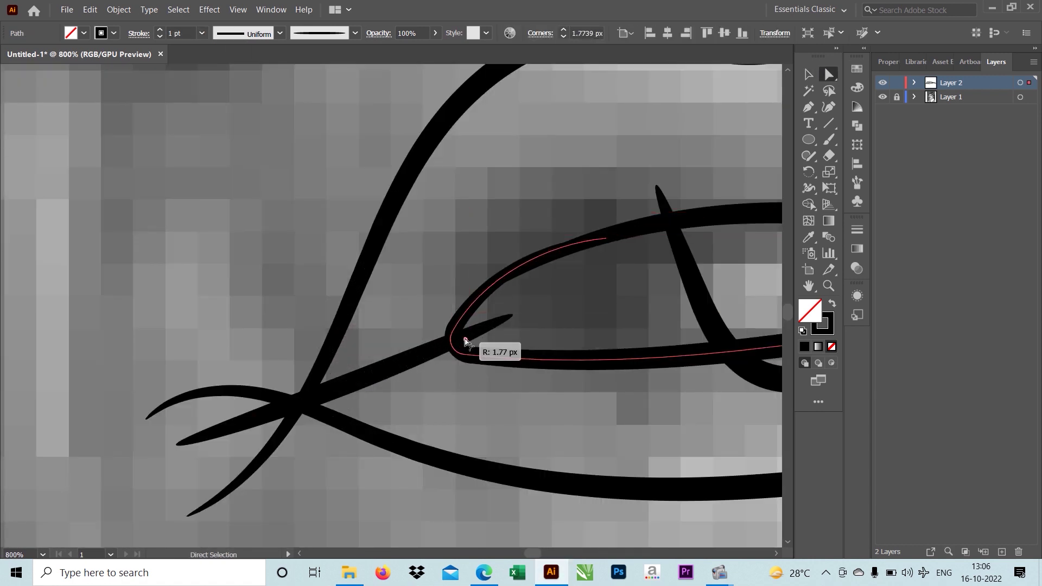
left_click(295, 218)
scroll(295, 219, "down", 5)
left_click(829, 139)
scroll(434, 218, "up", 2)
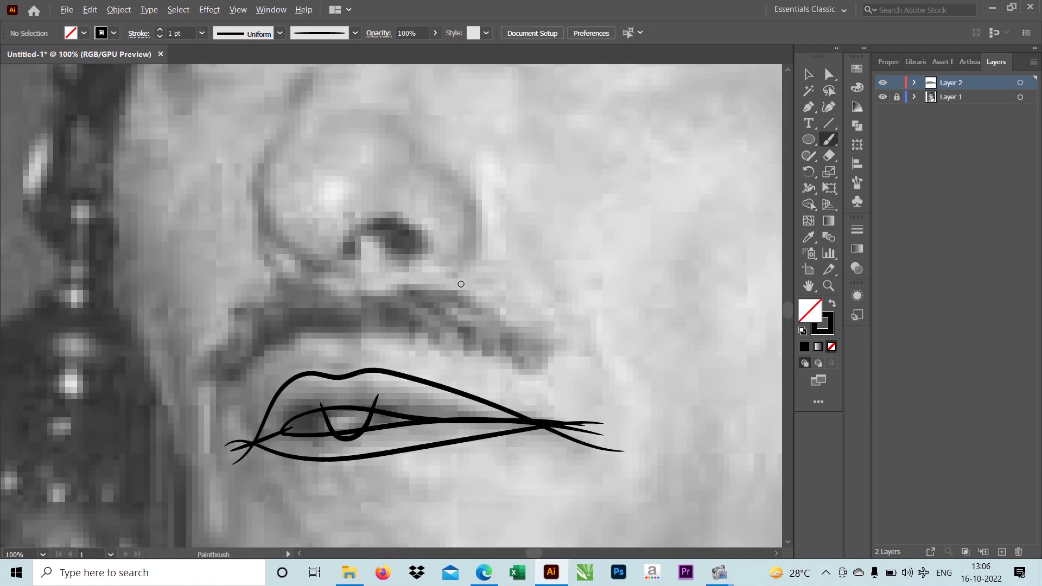
Step: Trace the nose's left side down to the tip, the nostril curve and the right wing
left_click_drag(459, 121, 425, 166)
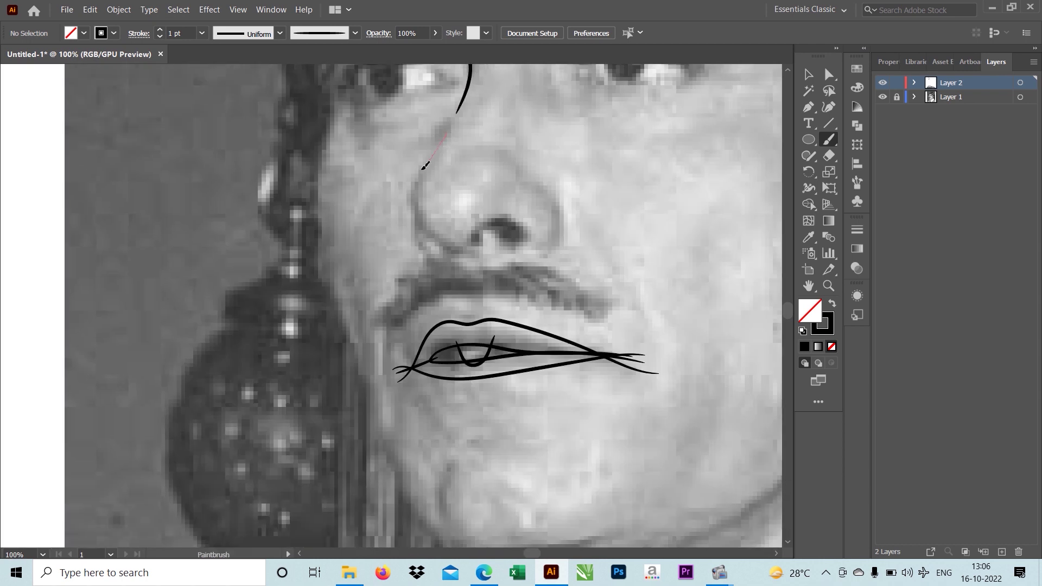
left_click_drag(446, 239, 466, 251)
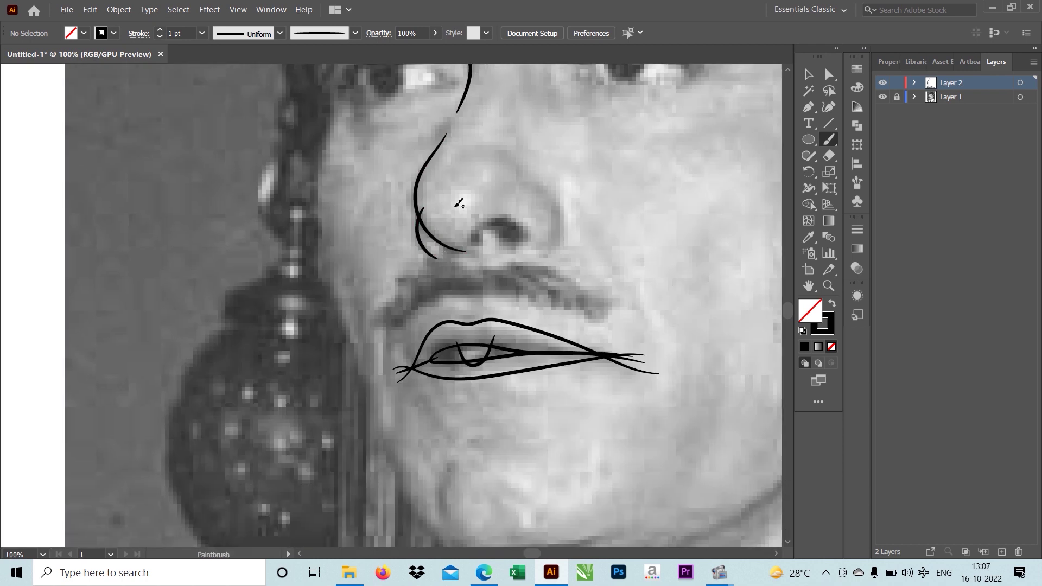
left_click_drag(477, 237, 477, 237)
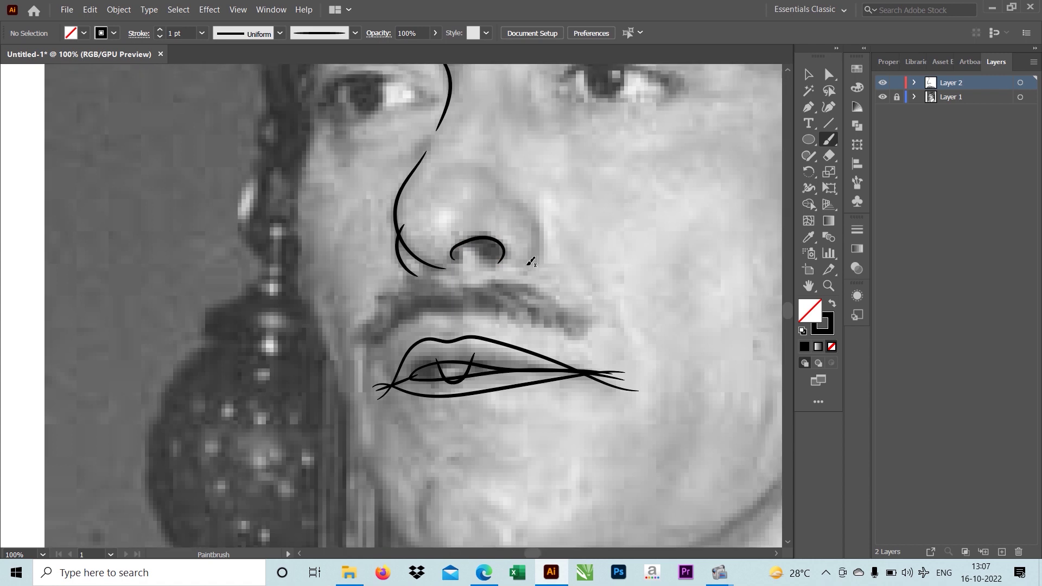
left_click_drag(519, 191, 519, 191)
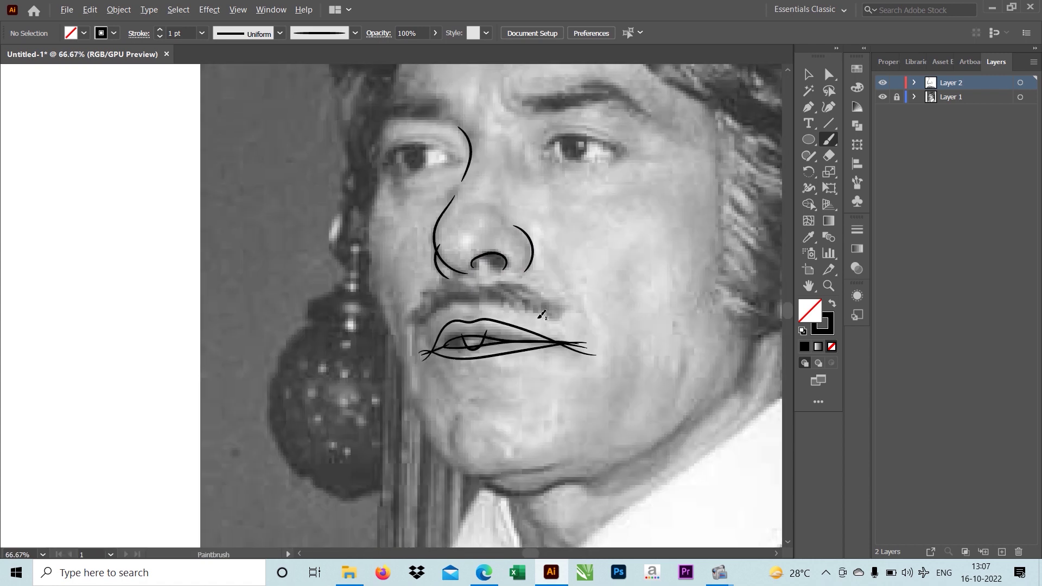
scroll(528, 249, "up", 1)
scroll(528, 249, "right", 2)
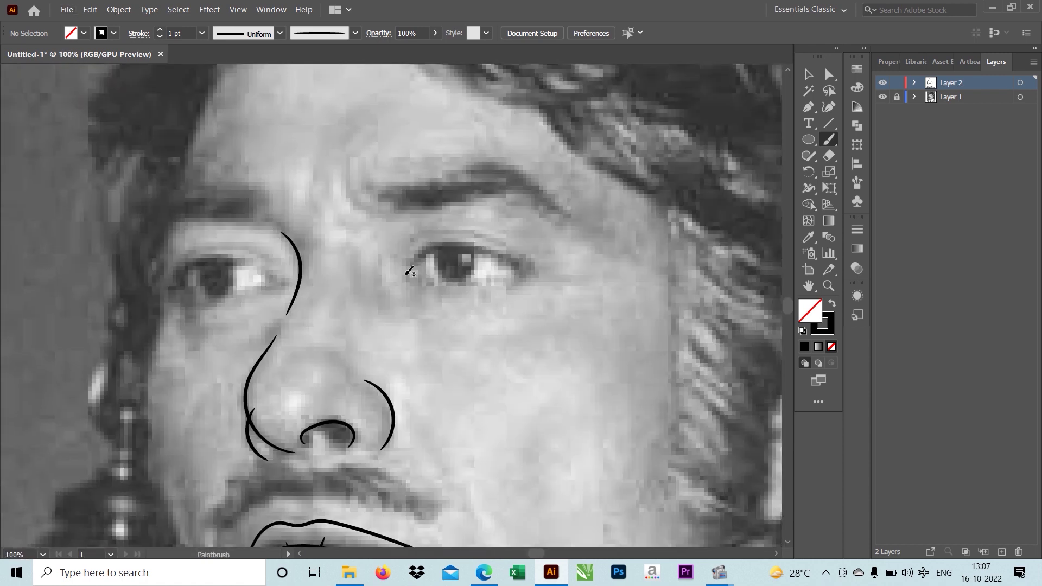
Step: Replace a discarded under-eye stroke by starting to trace the lower eyelid
left_click_drag(504, 278, 573, 278)
key("ctrl+z")
scroll(505, 320, "up", 1)
left_click_drag(366, 231, 351, 246)
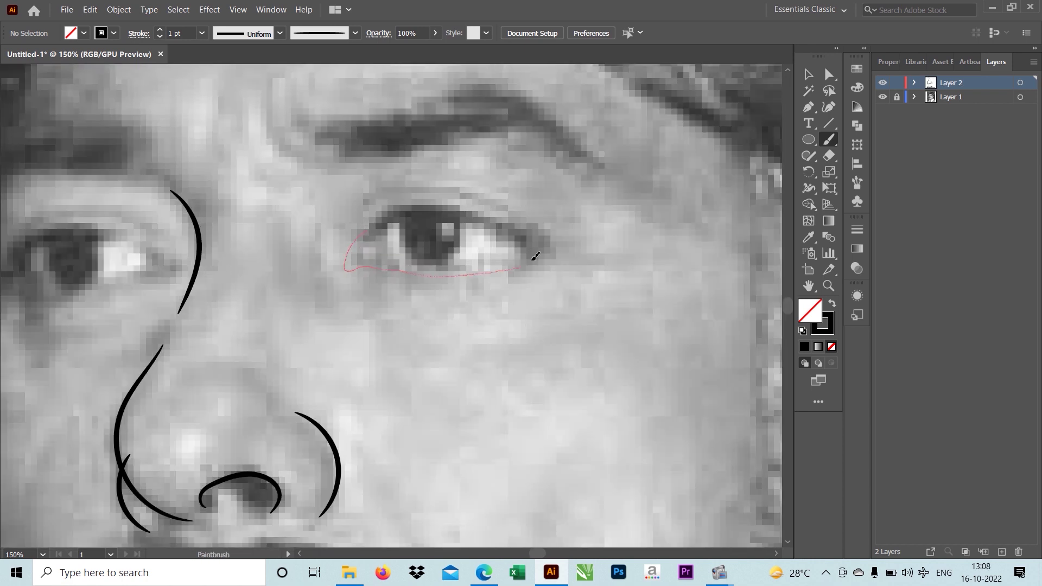
Step: Outline the first eye with lower eyelid, upper eyelid and inner-corner strokes
left_click_drag(534, 257, 593, 251)
scroll(517, 219, "down", 1)
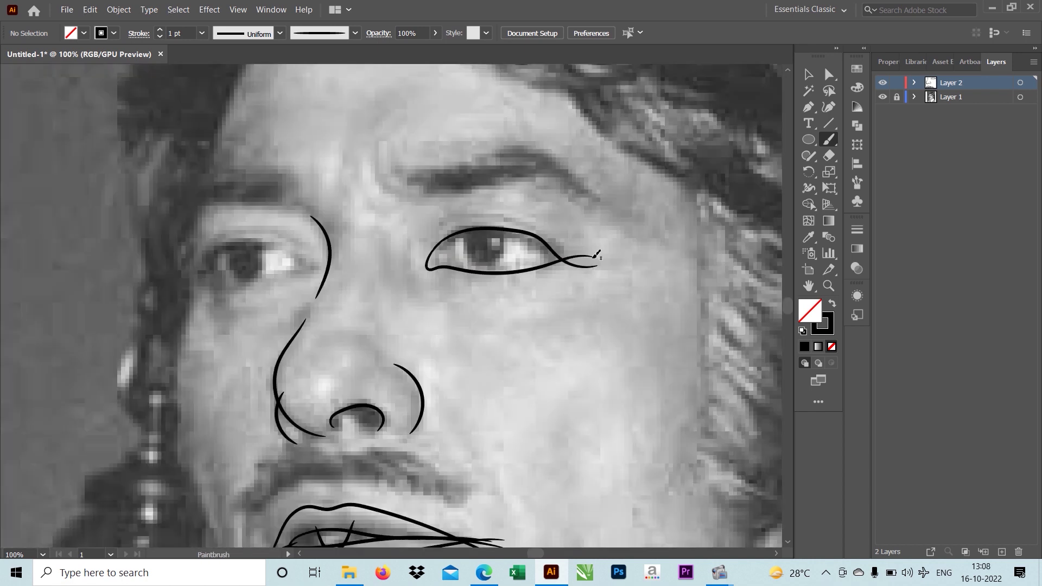
scroll(380, 244, "up", 2)
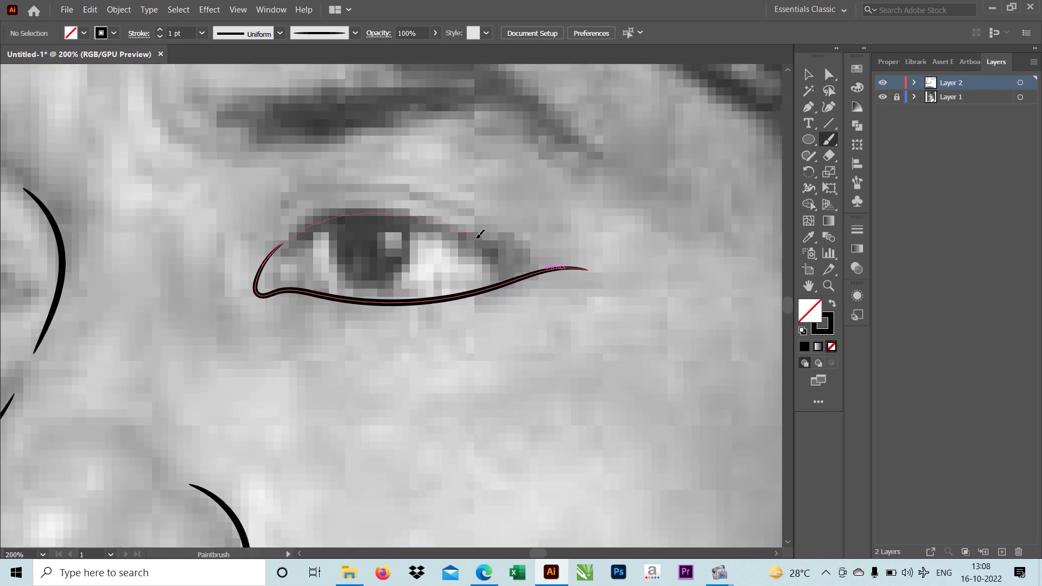
left_click_drag(481, 233, 538, 270)
scroll(537, 270, "down", 1)
scroll(586, 298, "down", 2)
left_click_drag(412, 239, 429, 320)
scroll(454, 321, "down", 1)
Step: Draw an oval iris over the first eye's pupil with the Ellipse tool
key("l")
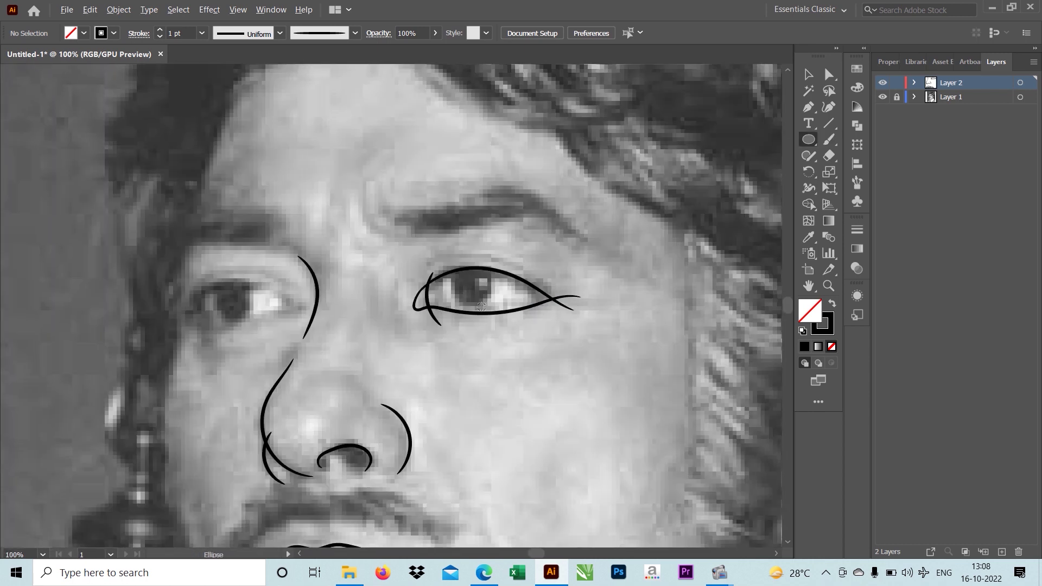
scroll(482, 307, "up", 2)
left_click_drag(412, 174, 504, 310)
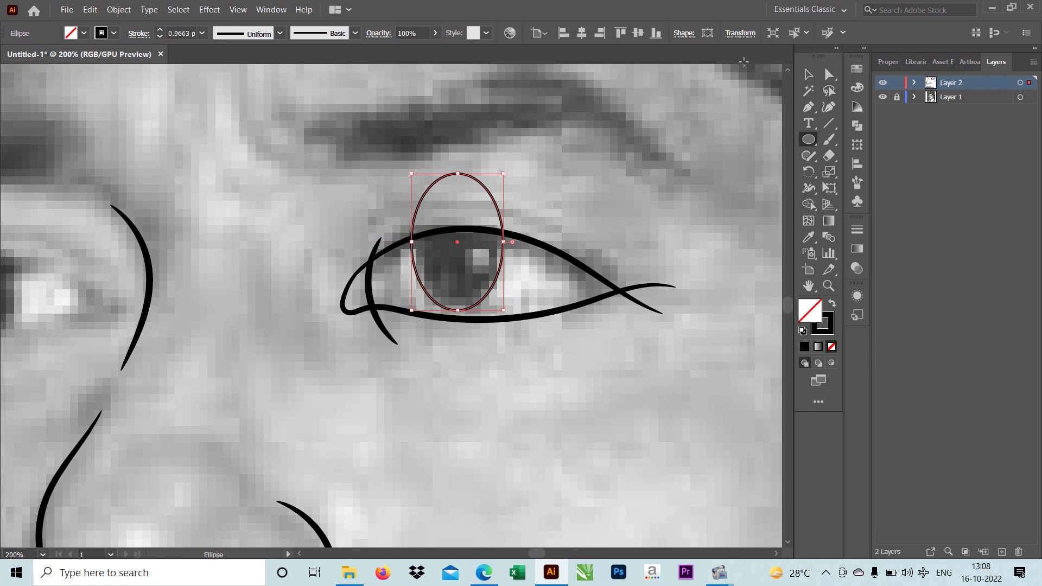
key("b")
key("ctrl+shift+a")
scroll(558, 348, "down", 2)
scroll(430, 210, "up", 1)
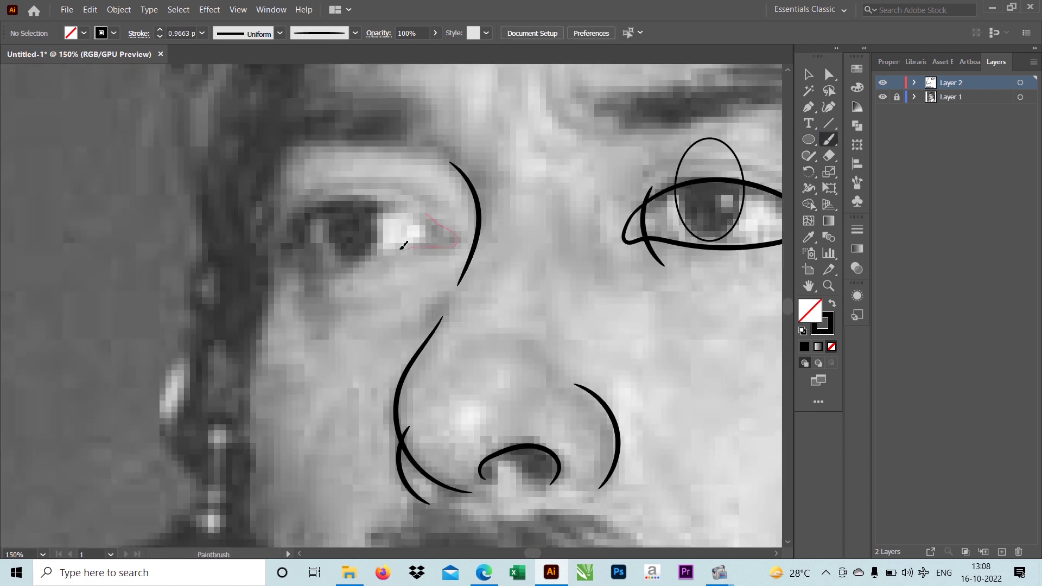
scroll(326, 238, "down", 1)
Step: Trace the other eye's outline, discarding a stray under-eye stroke
left_click_drag(303, 248, 275, 249)
key("ctrl+z")
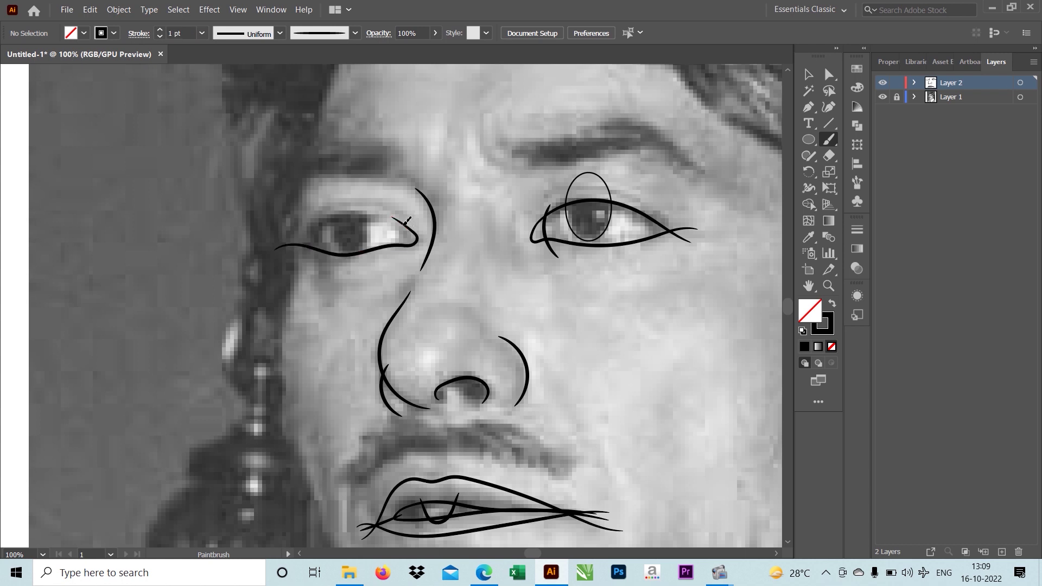
left_click_drag(343, 209, 274, 261)
scroll(370, 207, "up", 1)
key("ctrl+z")
scroll(274, 261, "down", 2)
scroll(326, 238, "up", 2)
Step: Alt-drag a copy of the iris oval onto the other eye, then select all face lines
key("v")
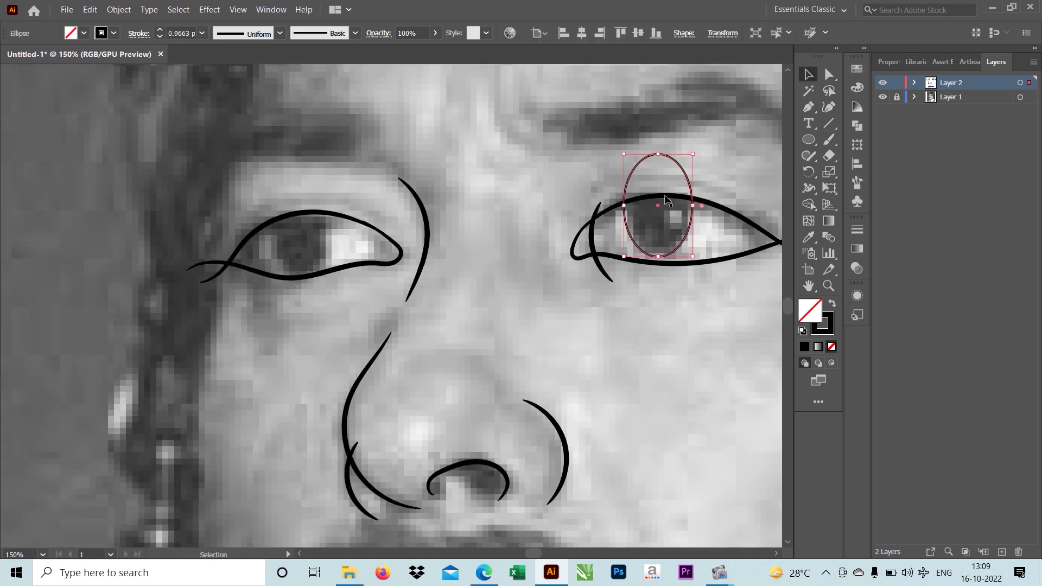
left_click_drag(660, 206, 302, 227)
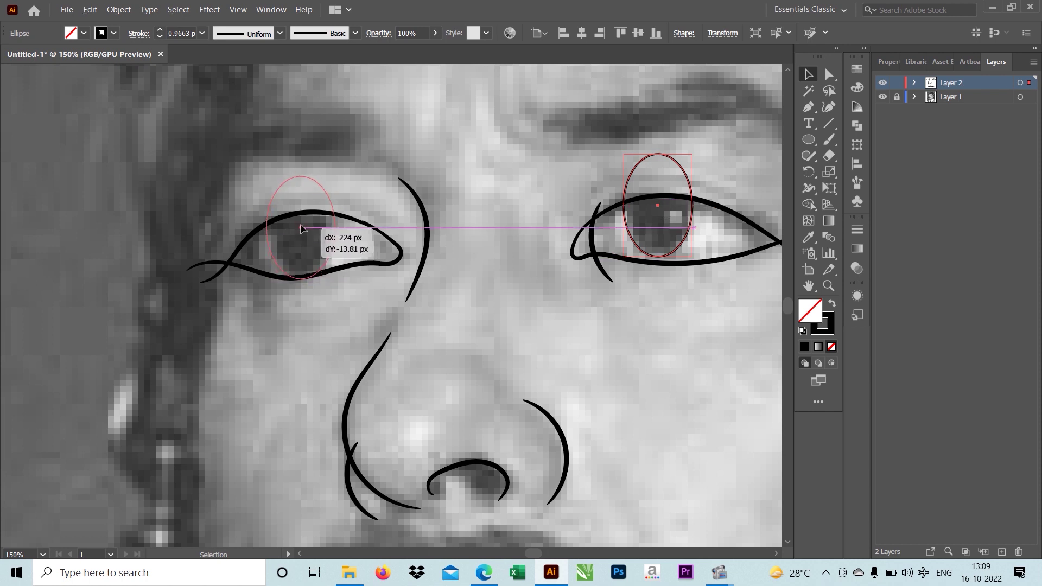
left_click(367, 344)
scroll(367, 344, "up", 2)
scroll(373, 336, "down", 3)
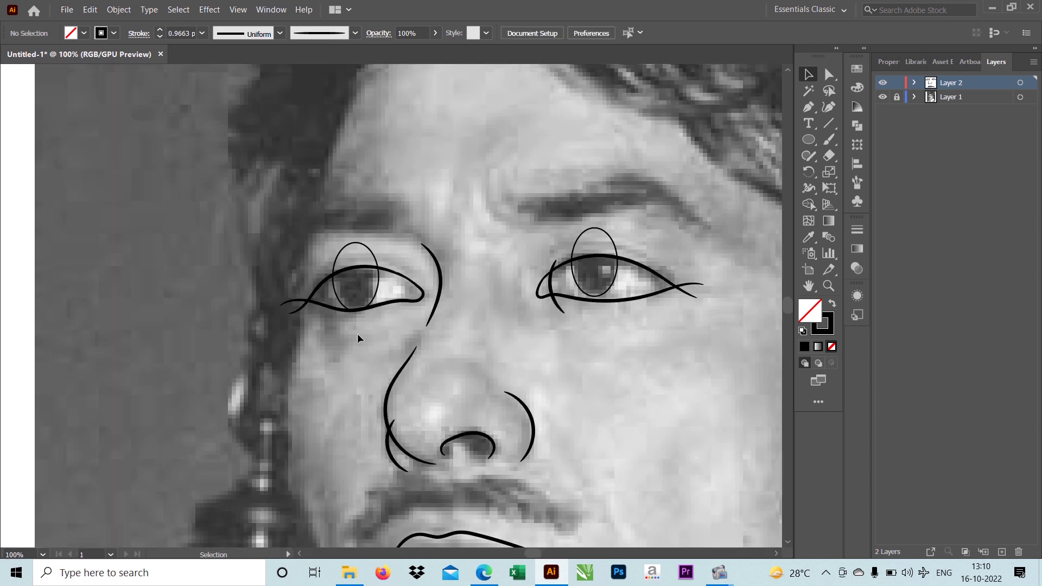
scroll(358, 333, "up", 2)
left_click(400, 228)
scroll(375, 255, "down", 2)
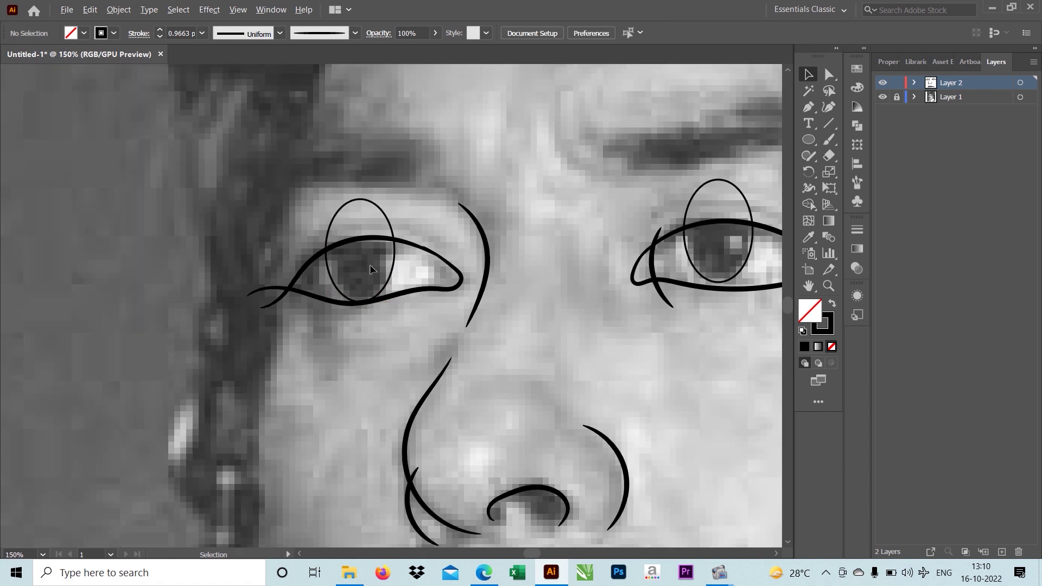
scroll(402, 262, "up", 2)
left_click(402, 262)
scroll(402, 262, "down", 3)
scroll(507, 387, "down", 1)
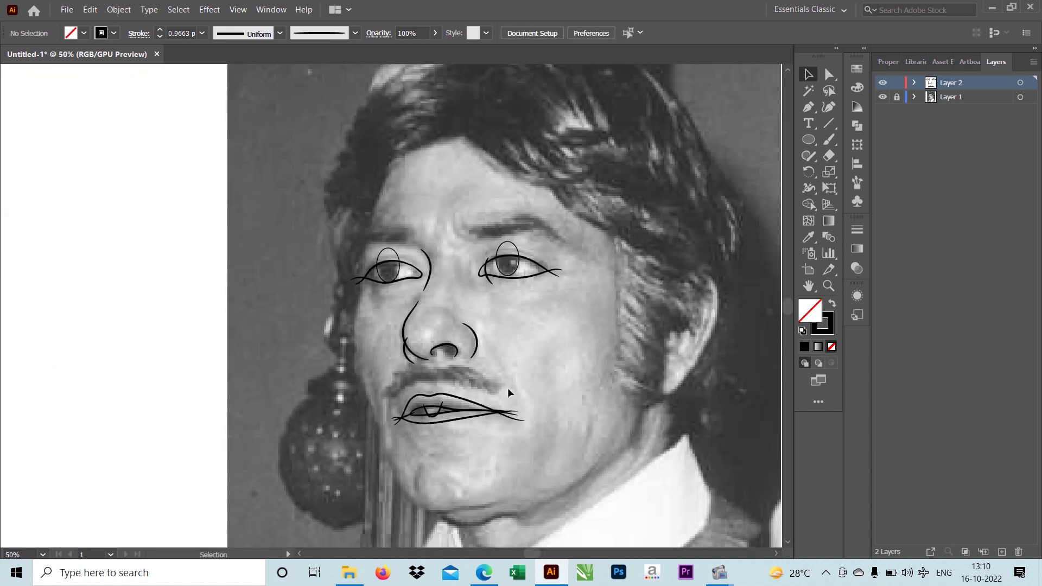
key("ctrl+a")
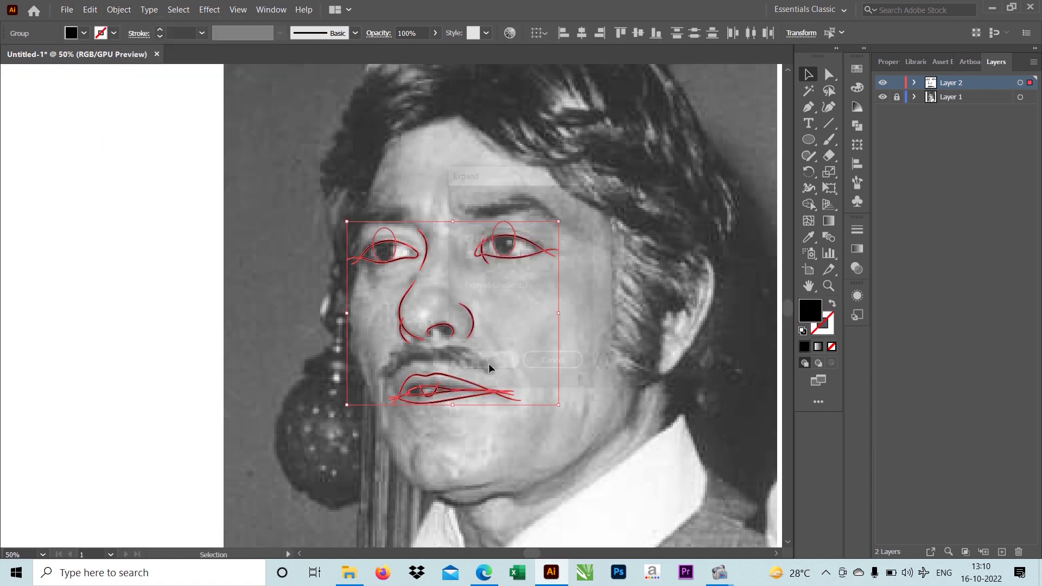
Step: Apply Pathfinder Trim to the face lines, ungroup them, and clear the eye-corner tip
key("ctrl+shift+F9")
left_click(743, 136)
right_click(603, 266)
left_click(613, 365)
scroll(385, 247, "up", 5)
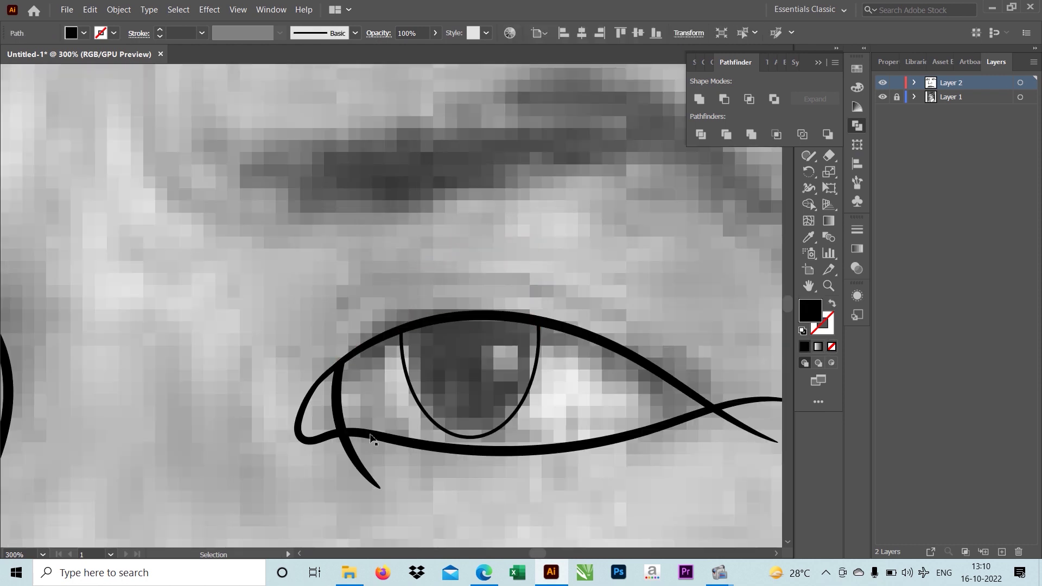
left_click(748, 432)
scroll(748, 431, "down", 2)
scroll(565, 356, "down", 2)
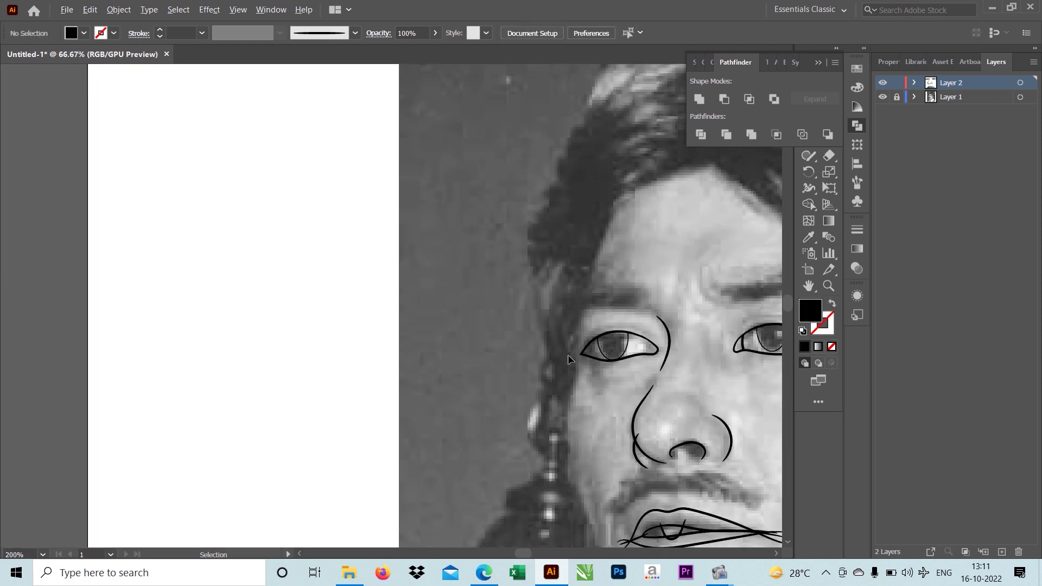
left_click(488, 255)
scroll(488, 255, "up", 2)
scroll(386, 263, "down", 2)
Step: Hide the reference photo and delete the stray line past the left mouth corner
left_click(882, 97)
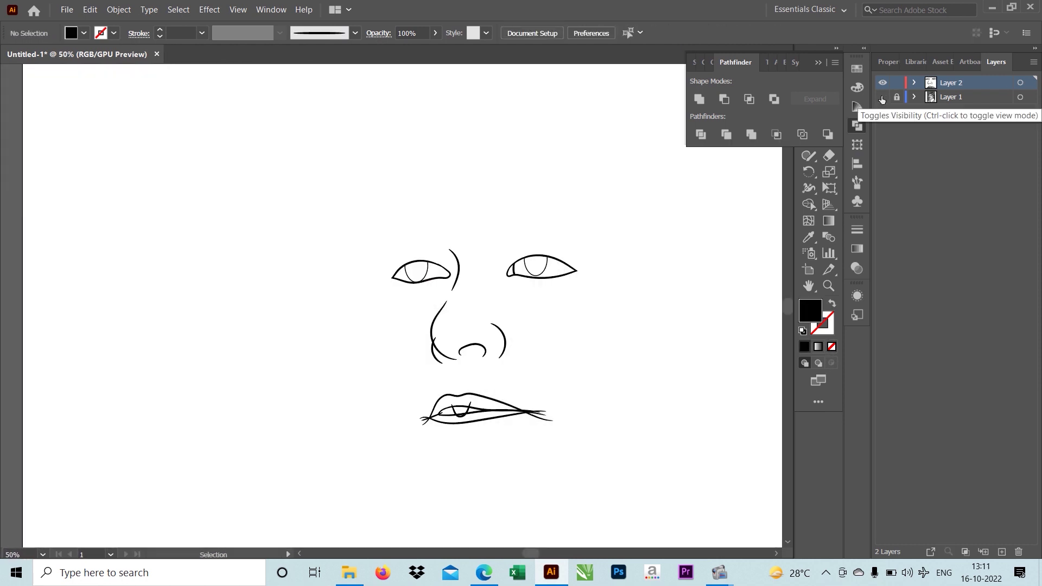
mouse_move(397, 306)
left_mouse_down()
mouse_move(400, 328)
mouse_move(381, 304)
left_mouse_up()
scroll(379, 304, "up", 3)
scroll(458, 390, "down", 3)
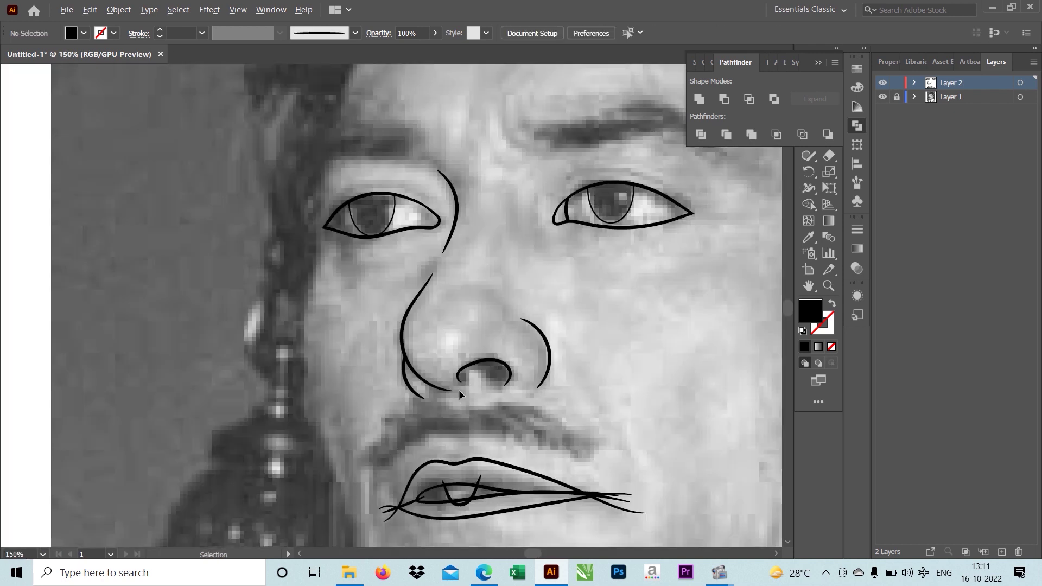
scroll(418, 414, "up", 4)
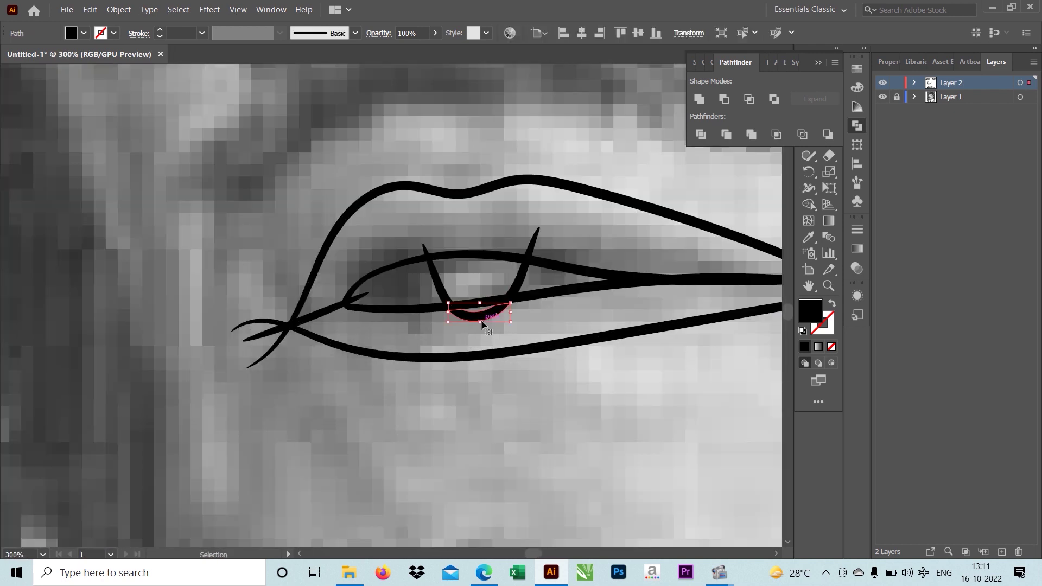
left_click(255, 323)
key("Delete")
Step: Pull the lip line's end into the right mouth corner, removing the stray curve
scroll(269, 328, "up", 2)
scroll(488, 353, "right", 10)
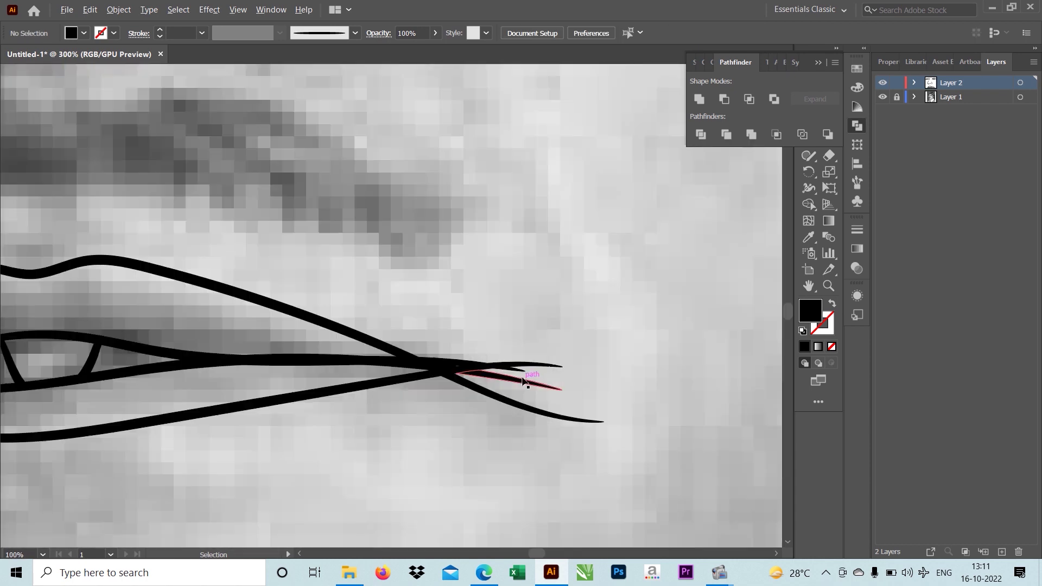
scroll(434, 358, "up", 2)
left_click(428, 357)
left_click_drag(361, 354, 415, 372)
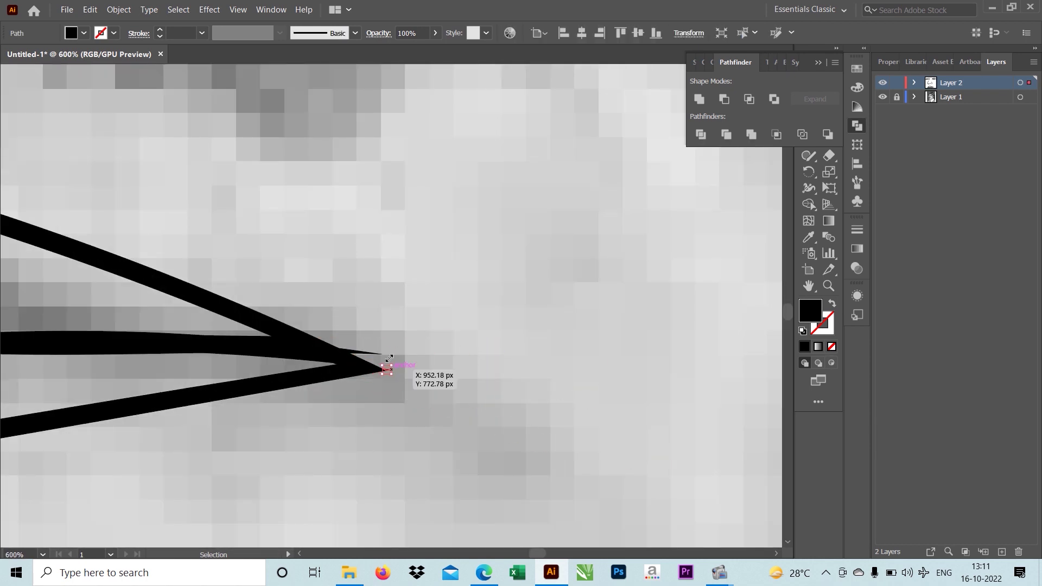
key("ctrl+0")
left_click_drag(445, 417, 451, 399)
left_click(857, 125)
key("b")
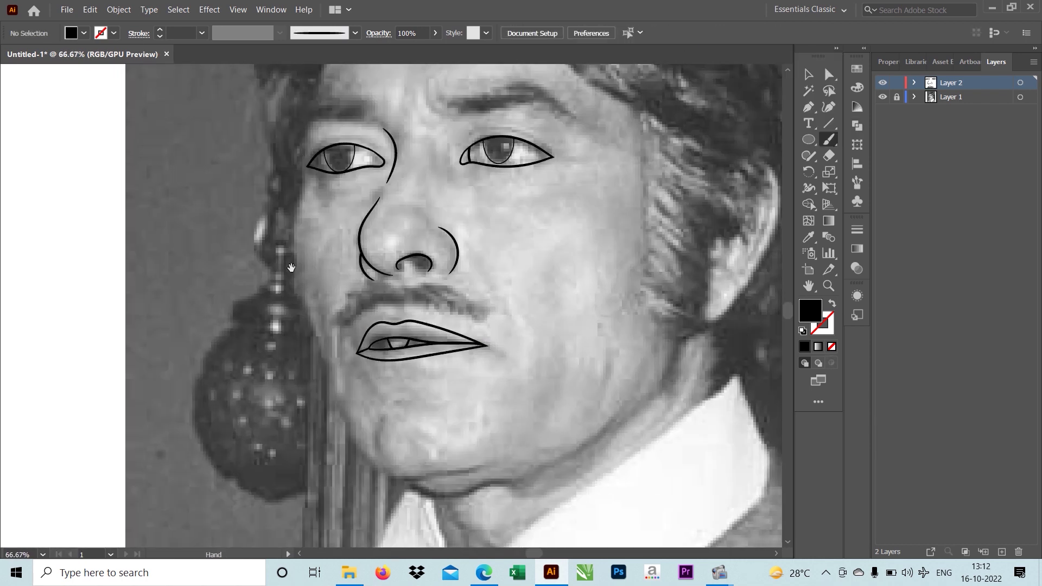
scroll(301, 156, "up", 1)
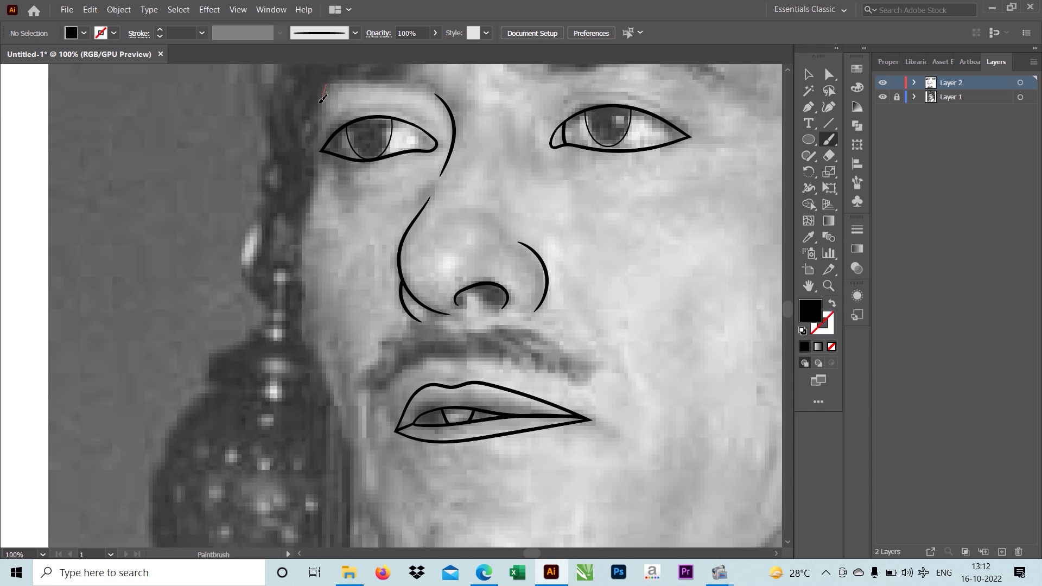
Step: Trace the jawline down the left cheek, curving to the chin and its underside
left_click_drag(333, 380, 342, 424)
scroll(325, 325, "down", 5)
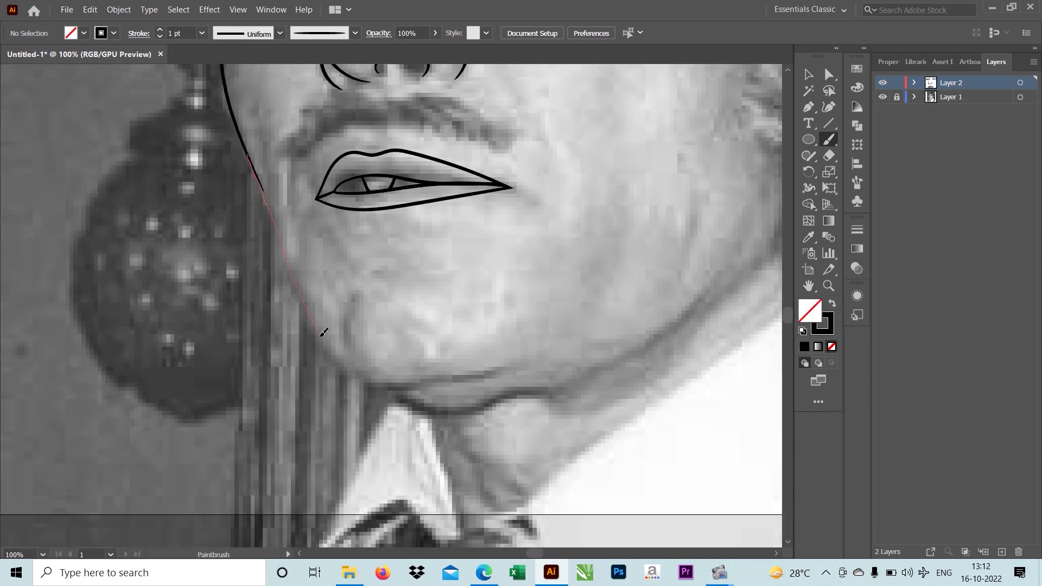
left_click_drag(426, 384, 491, 372)
scroll(380, 326, "down", 4)
scroll(380, 326, "right", 4)
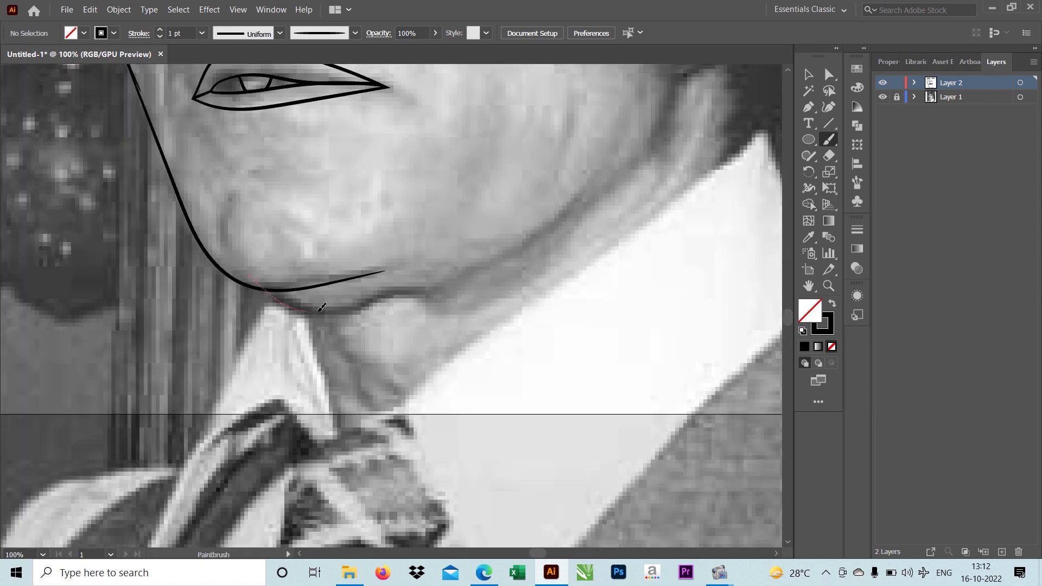
left_click_drag(427, 292, 429, 293)
scroll(380, 283, "down", 2)
scroll(379, 282, "right", 1)
Step: Trace both neck edges down to the collar, adding a curve along the collar
left_click_drag(314, 338, 328, 405)
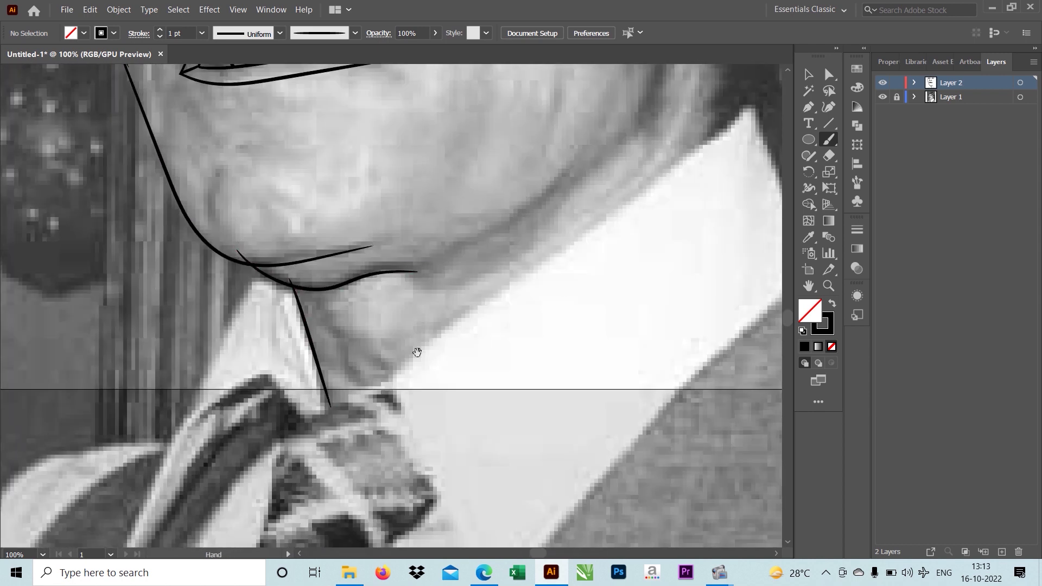
scroll(380, 326, "up", 2)
scroll(380, 326, "right", 1)
left_click_drag(265, 434, 375, 462)
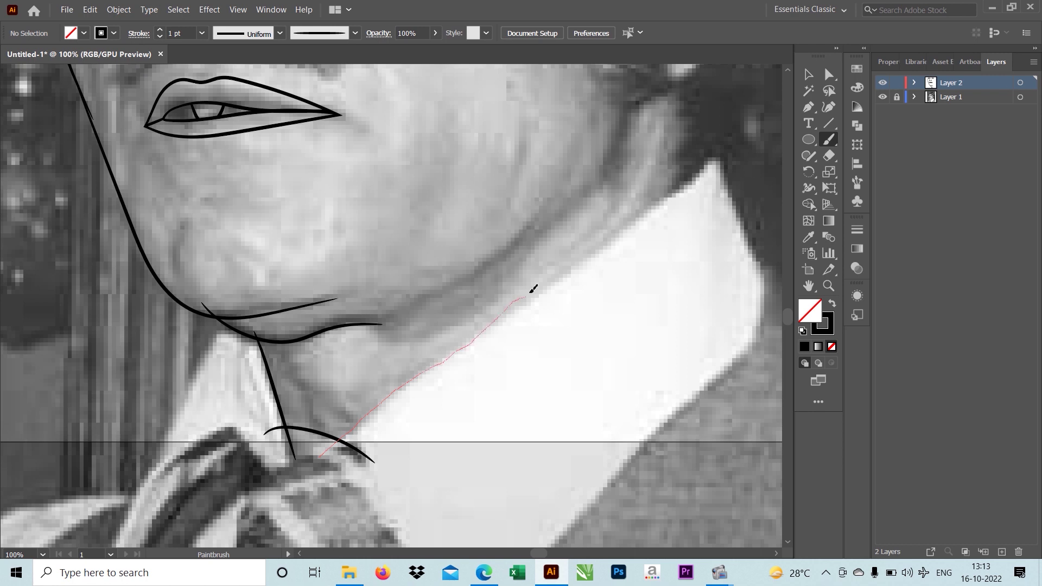
left_click_drag(533, 289, 623, 229)
scroll(388, 391, "up", 3)
scroll(388, 392, "right", 4)
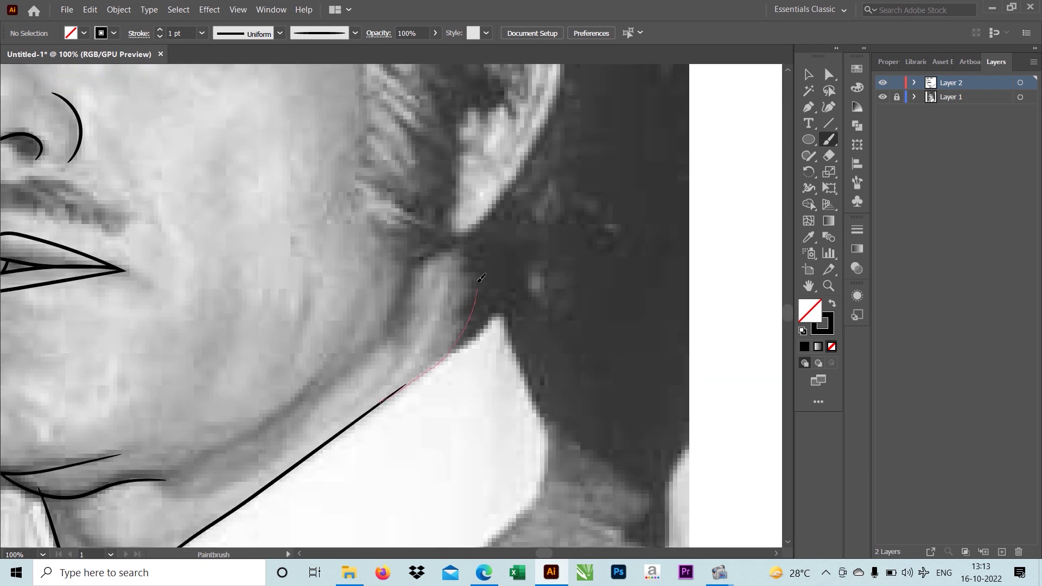
left_click_drag(480, 278, 461, 132)
scroll(491, 312, "down", 2)
scroll(491, 312, "up", 3)
scroll(491, 312, "down", 2)
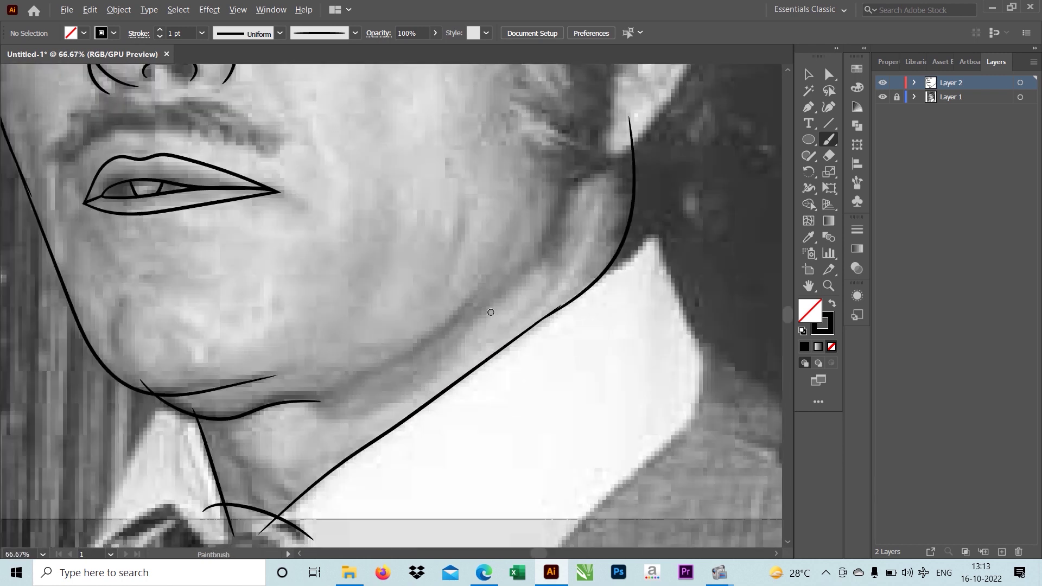
scroll(490, 312, "up", 1)
Step: Add short fold lines and dashes along the jaw and down the neck
left_click_drag(395, 372, 353, 394)
left_click_drag(369, 374, 344, 375)
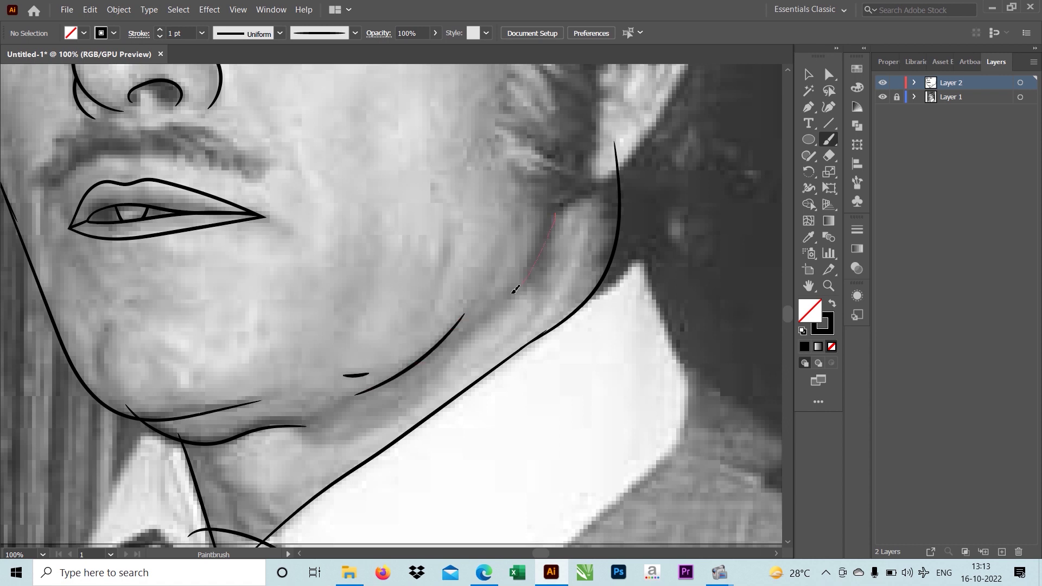
left_click_drag(515, 290, 461, 335)
left_click_drag(424, 379, 490, 275)
left_click_drag(419, 316, 391, 330)
mouse_move(416, 306)
left_mouse_down()
mouse_move(384, 315)
mouse_move(317, 375)
left_mouse_up()
left_click_drag(485, 316, 548, 243)
scroll(574, 187, "down", 3)
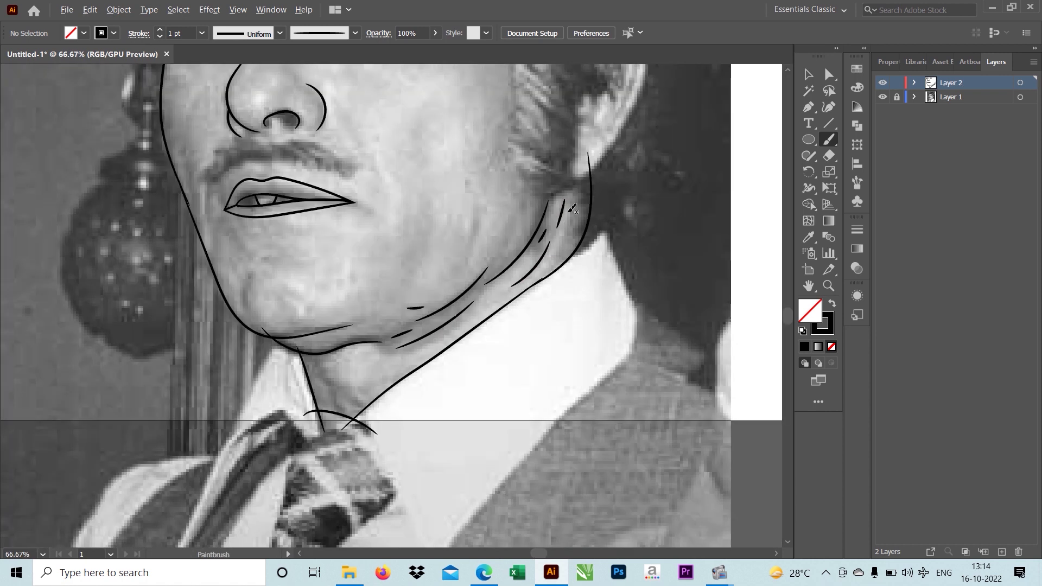
scroll(291, 380, "up", 3)
scroll(290, 380, "down", 3)
scroll(425, 204, "up", 3)
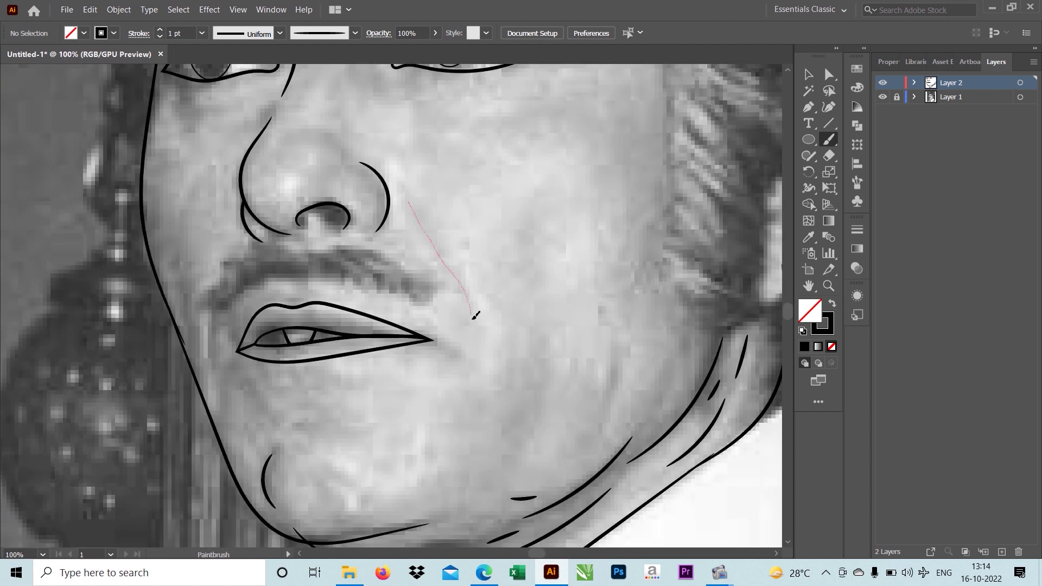
Step: Paint the nose-to-mouth fold and short crease strokes on the left cheek
left_click_drag(408, 201, 473, 315)
scroll(338, 319, "left", 3)
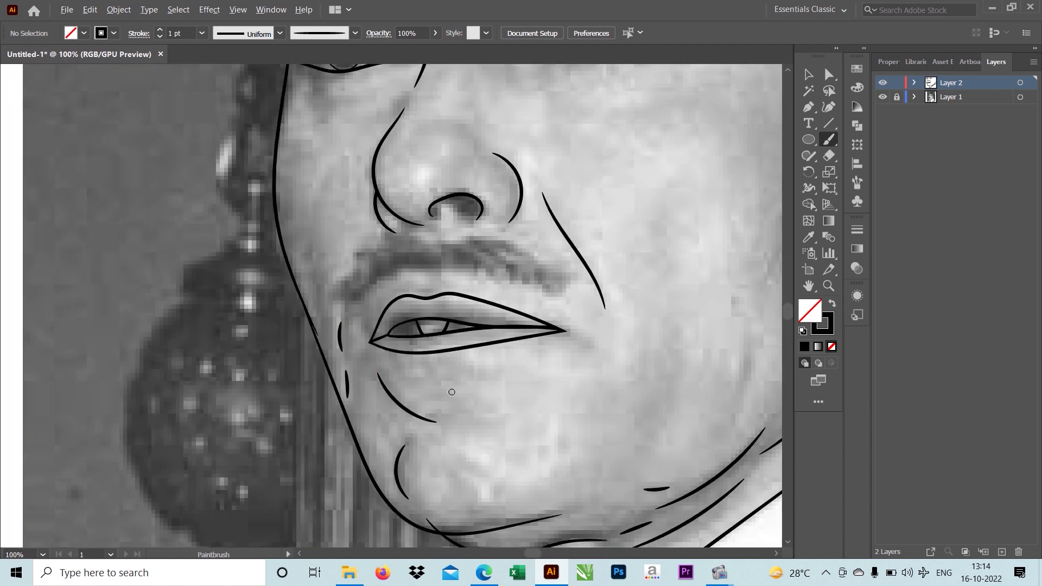
scroll(452, 391, "up", 3)
scroll(361, 244, "down", 1)
left_click_drag(369, 352, 368, 328)
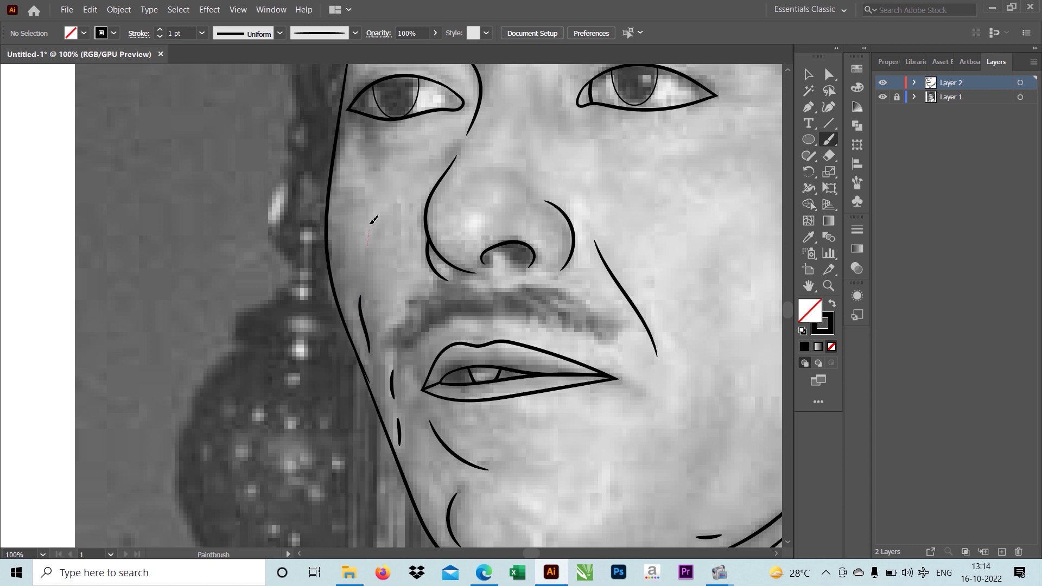
left_click_drag(374, 220, 374, 218)
scroll(373, 219, "down", 3)
scroll(441, 243, "up", 3)
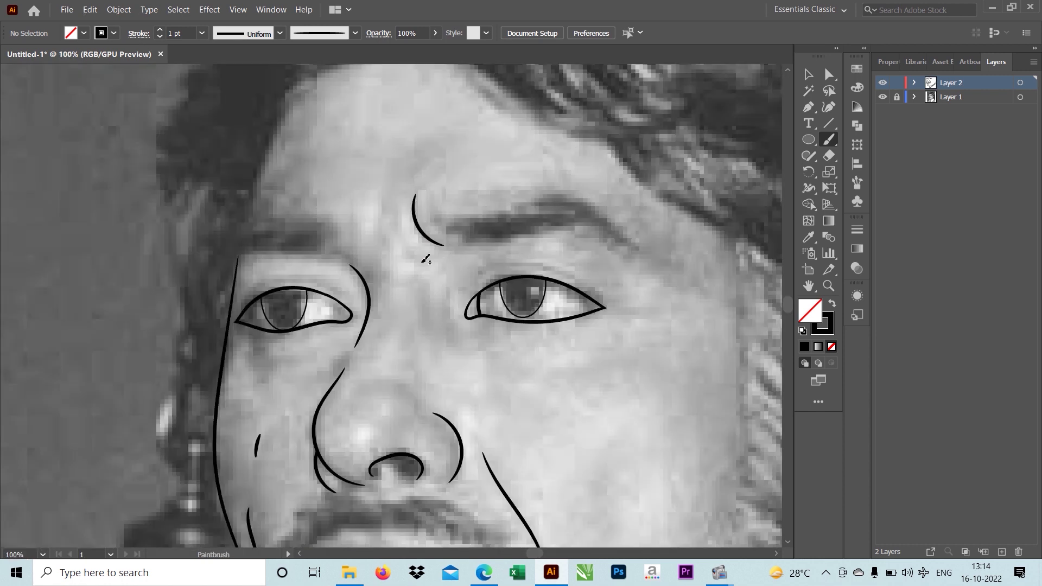
scroll(383, 198, "down", 3)
Step: Outline the ear with a curve over its top and an inner ear line
left_click_drag(640, 463, 569, 283)
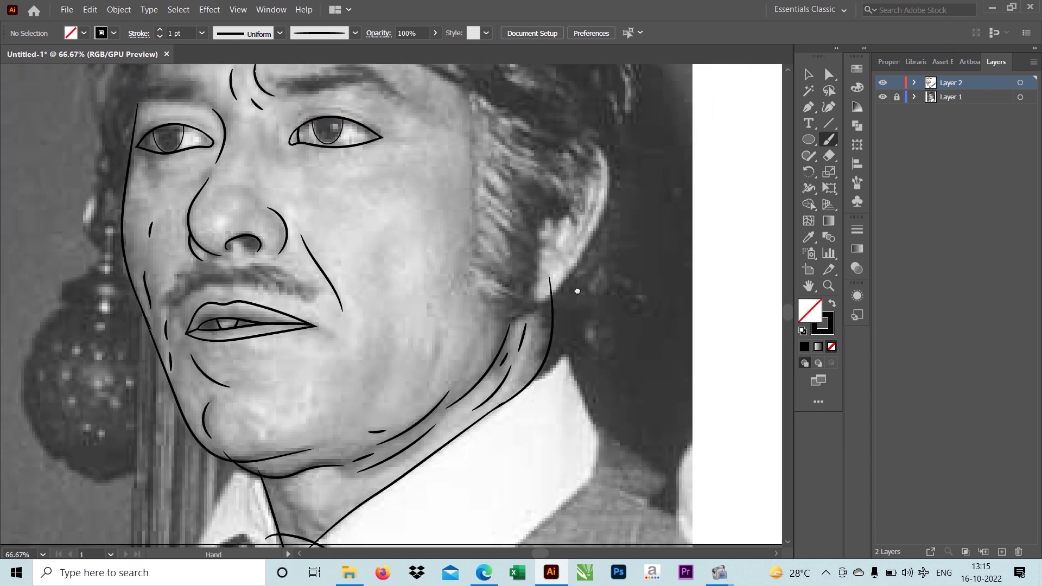
scroll(534, 268, "up", 3)
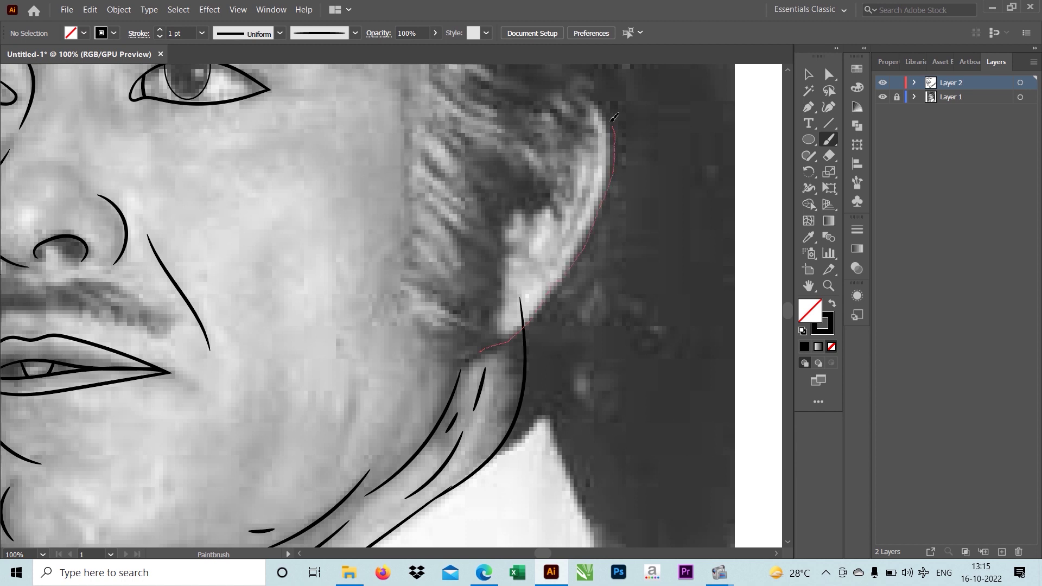
left_click_drag(614, 116, 538, 75)
left_click_drag(593, 136, 606, 137)
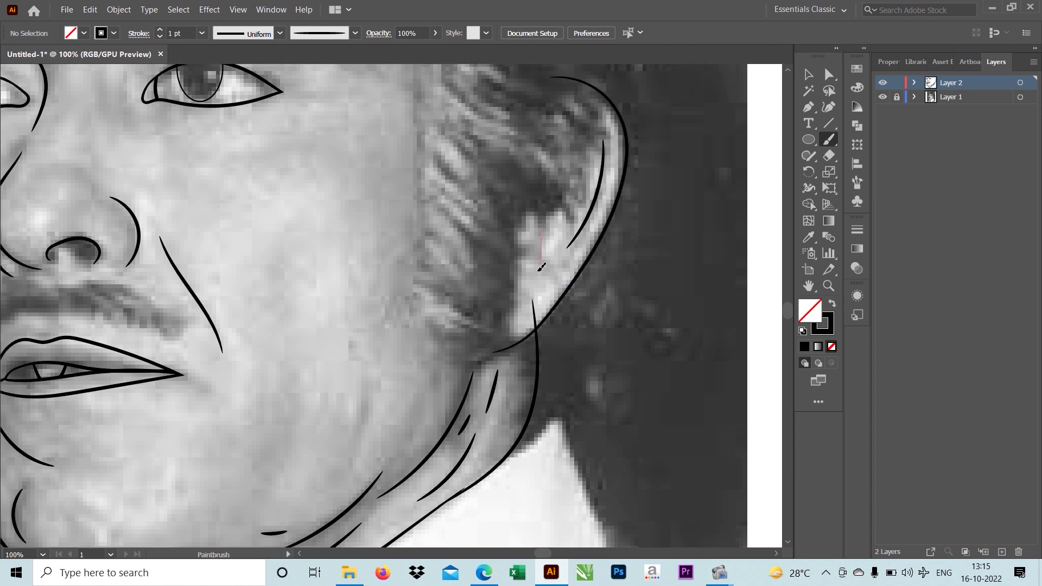
scroll(542, 267, "down", 2)
left_click_drag(488, 271, 574, 317)
Step: Briefly hide and re-show the reference photo to check the line art
left_click(882, 96)
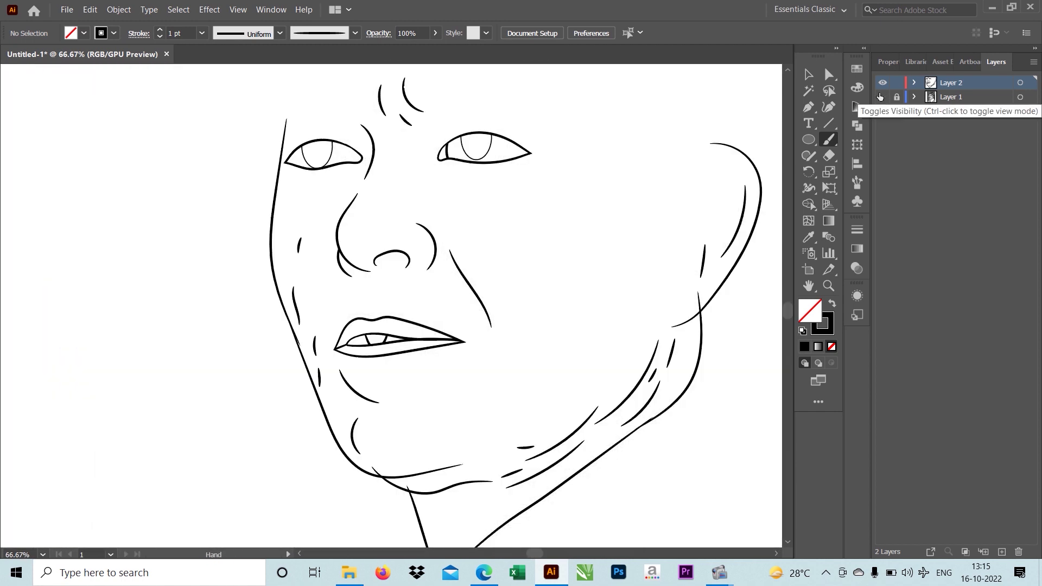
left_click(883, 97)
scroll(502, 369, "up", 3)
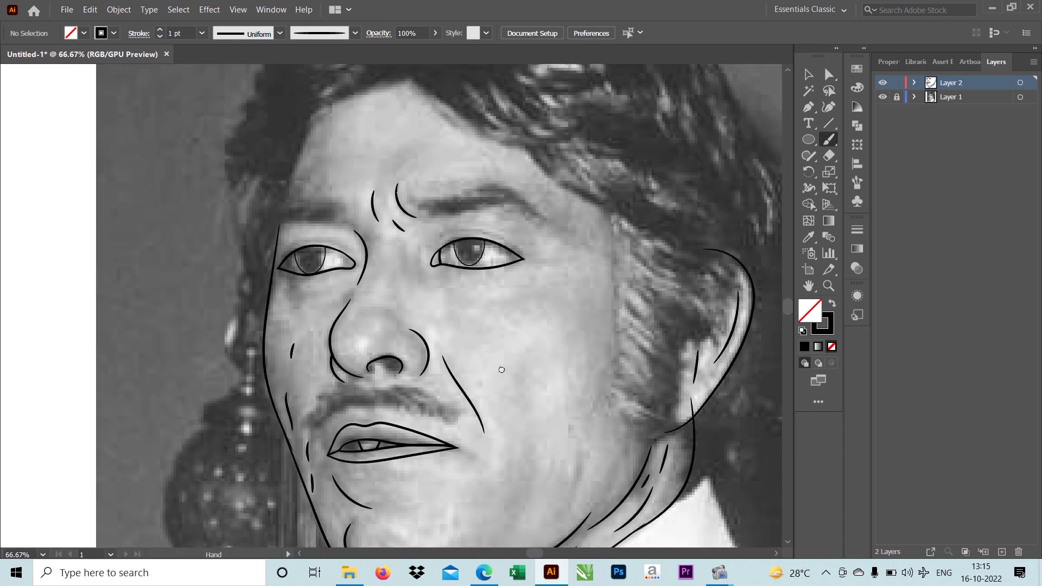
scroll(501, 369, "up", 2)
scroll(410, 240, "up", 2)
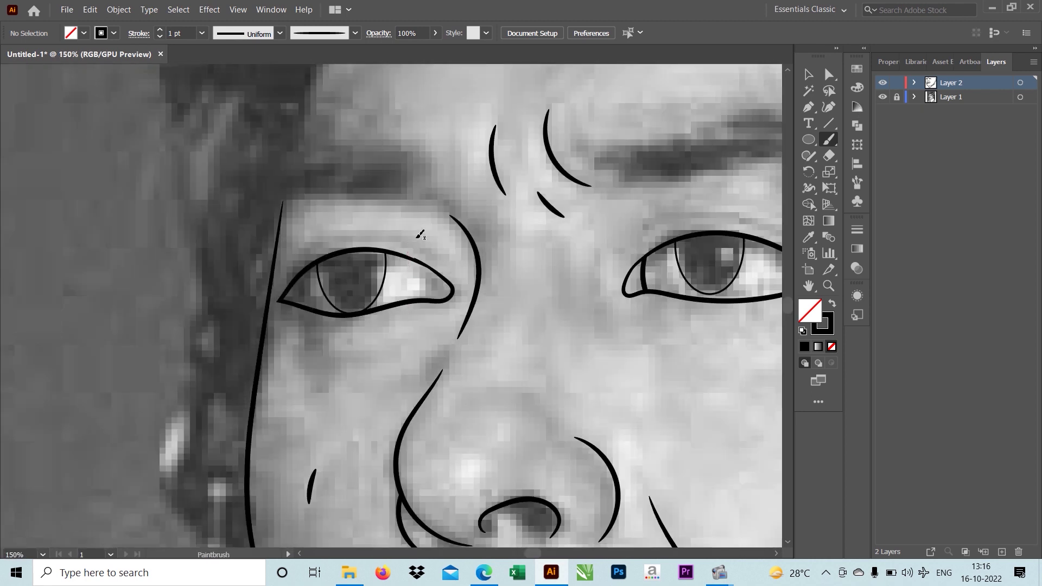
scroll(438, 344, "down", 1)
scroll(438, 344, "down", 2)
scroll(530, 186, "up", 1)
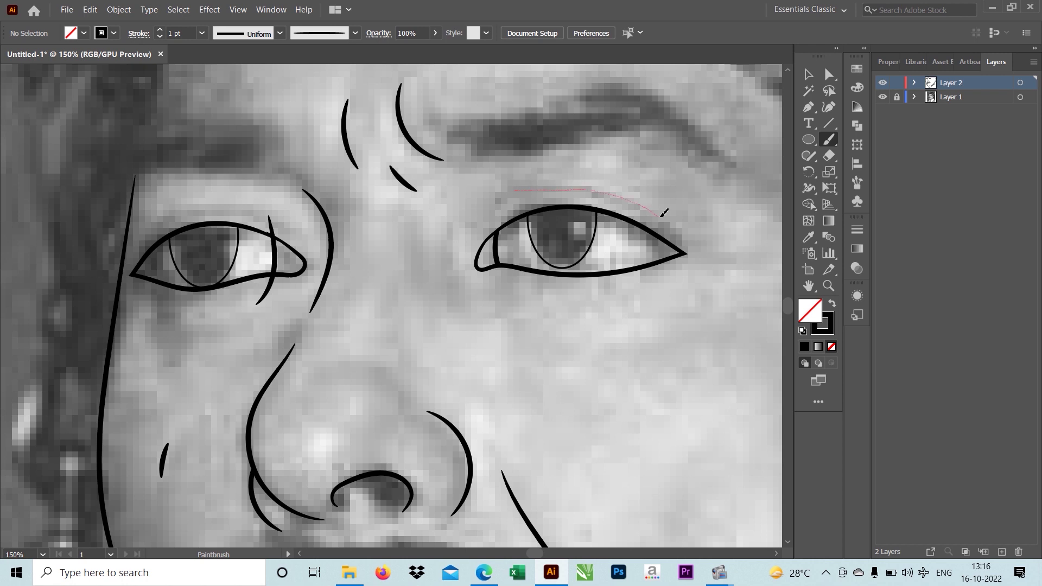
Step: Finish the brush line beneath the eyes and recenter the view on the face
left_click_drag(163, 219, 163, 220)
scroll(163, 220, "down", 3)
scroll(319, 272, "up", 2)
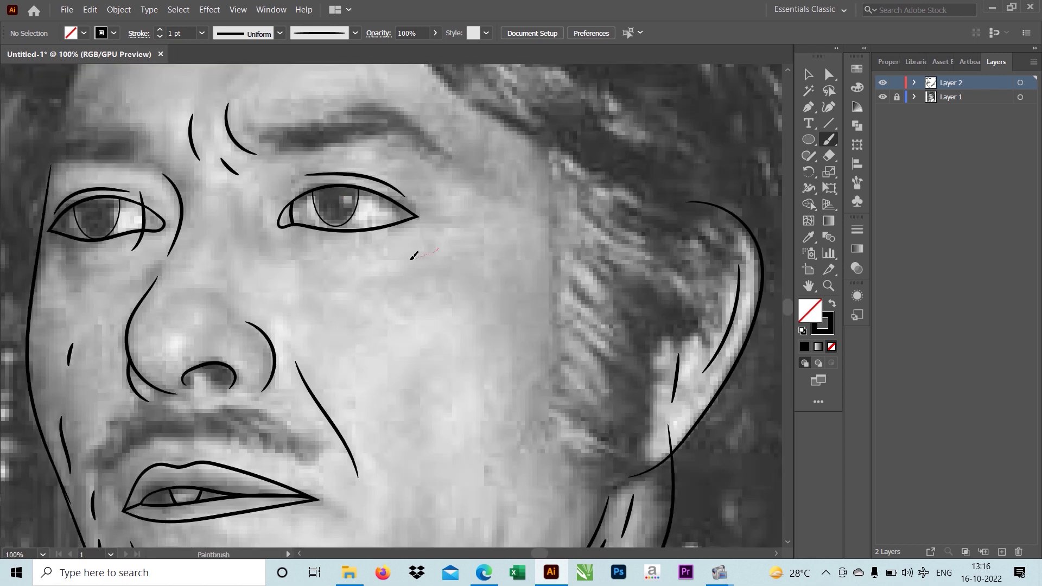
scroll(319, 272, "left", 1)
scroll(260, 217, "down", 1)
scroll(260, 217, "up", 1)
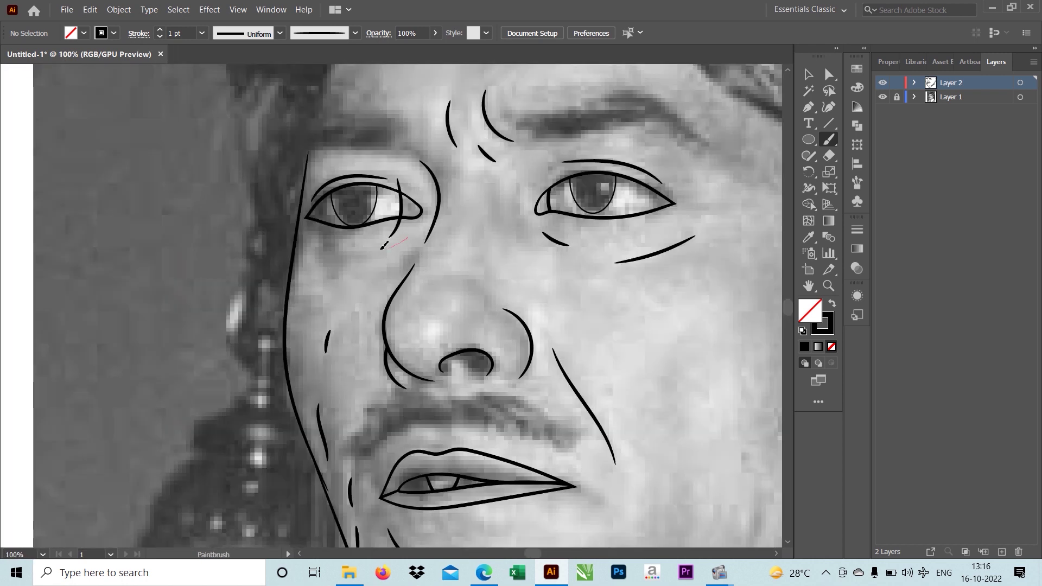
scroll(320, 251, "down", 1)
scroll(380, 282, "down", 1)
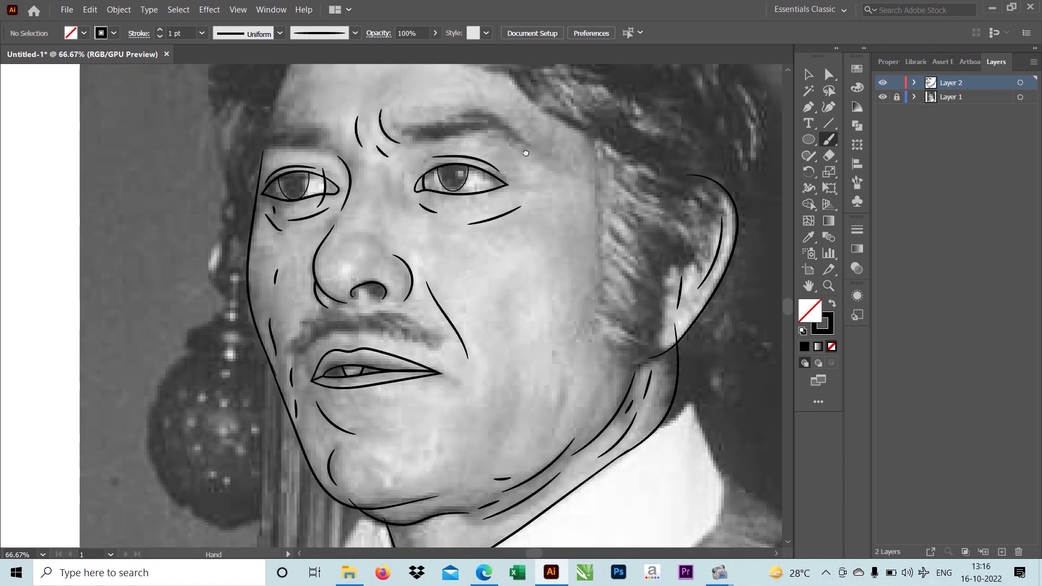
scroll(458, 324, "down", 4)
scroll(458, 324, "up", 1)
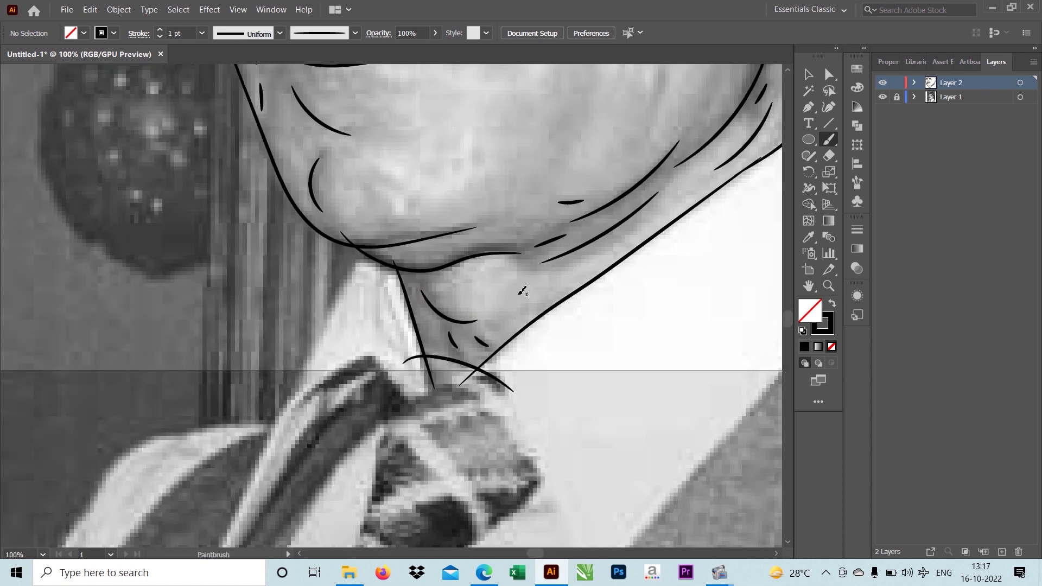
scroll(522, 291, "down", 1)
left_click_drag(533, 181, 501, 322)
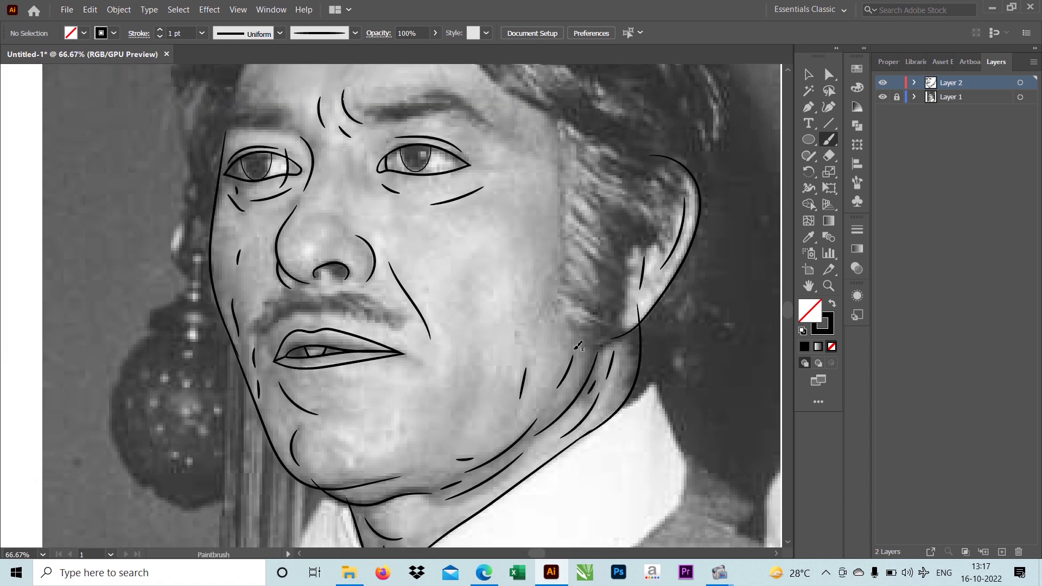
left_click_drag(480, 199, 510, 336)
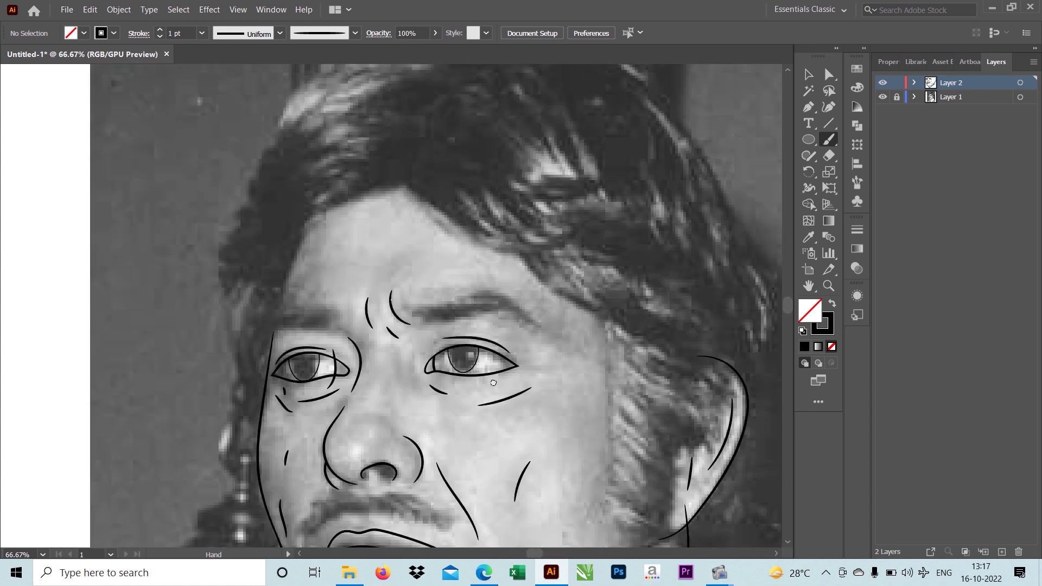
left_click_drag(509, 336, 488, 295)
Step: Switch to the Pencil tool (N) with black fill and no stroke
left_click(807, 156)
key("n")
left_click_drag(622, 382, 559, 389)
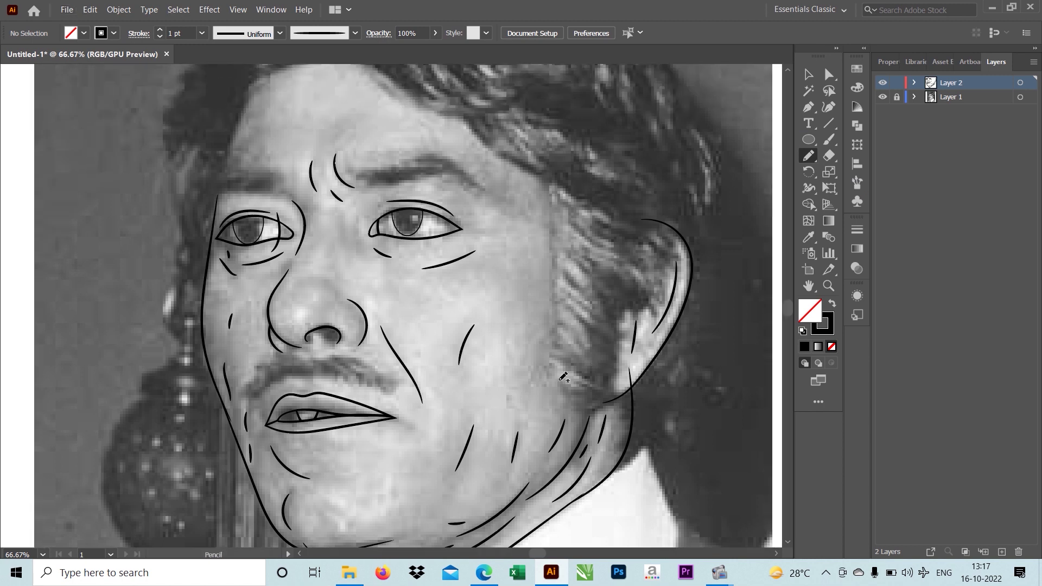
key("shift+x")
Step: Set Layer 2's layer colour to a custom light yellow
double_click(930, 83)
left_click(560, 248)
left_click(393, 223)
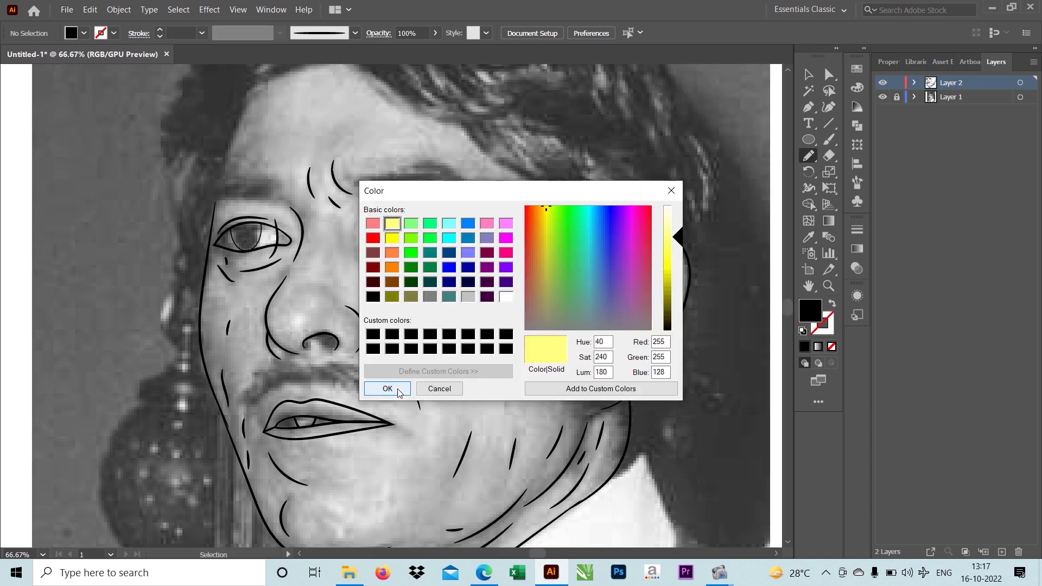
left_click(389, 386)
left_click(518, 341)
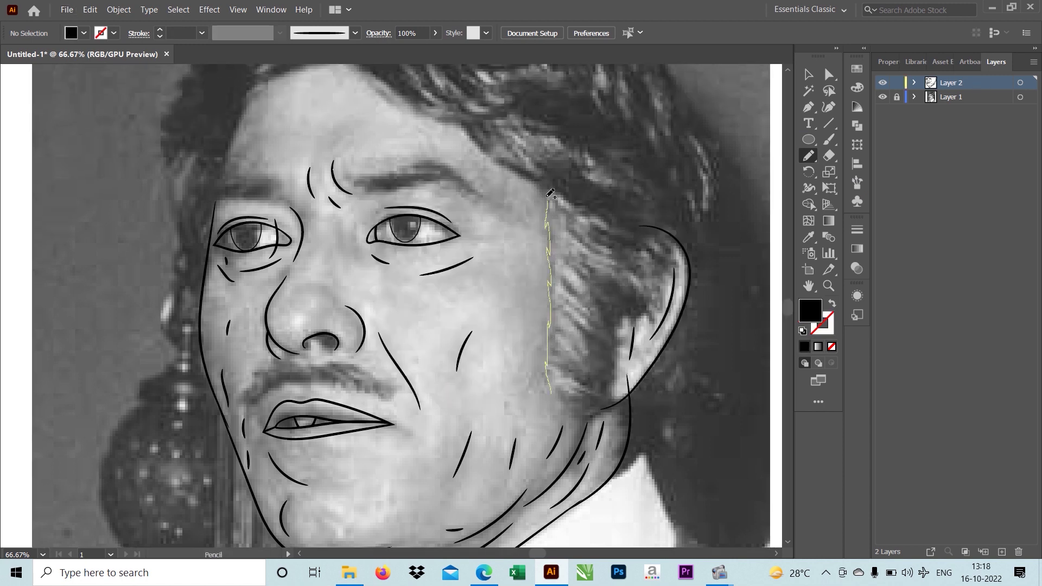
Step: Draw a closed black hair shape at the side of the head beside the ear
left_click_drag(571, 386, 379, 352)
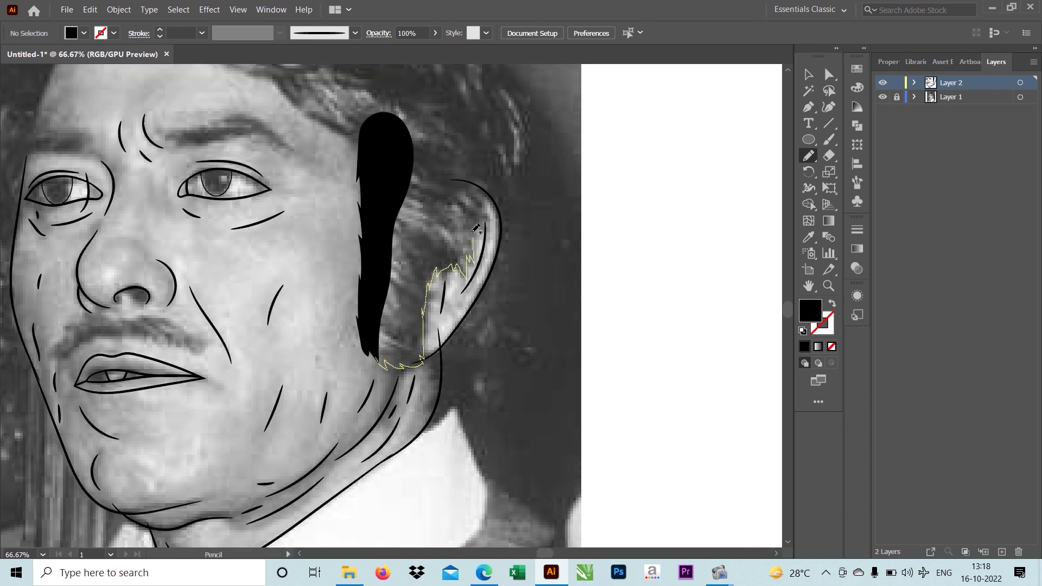
scroll(387, 253, "up", 3)
scroll(388, 253, "up", 7)
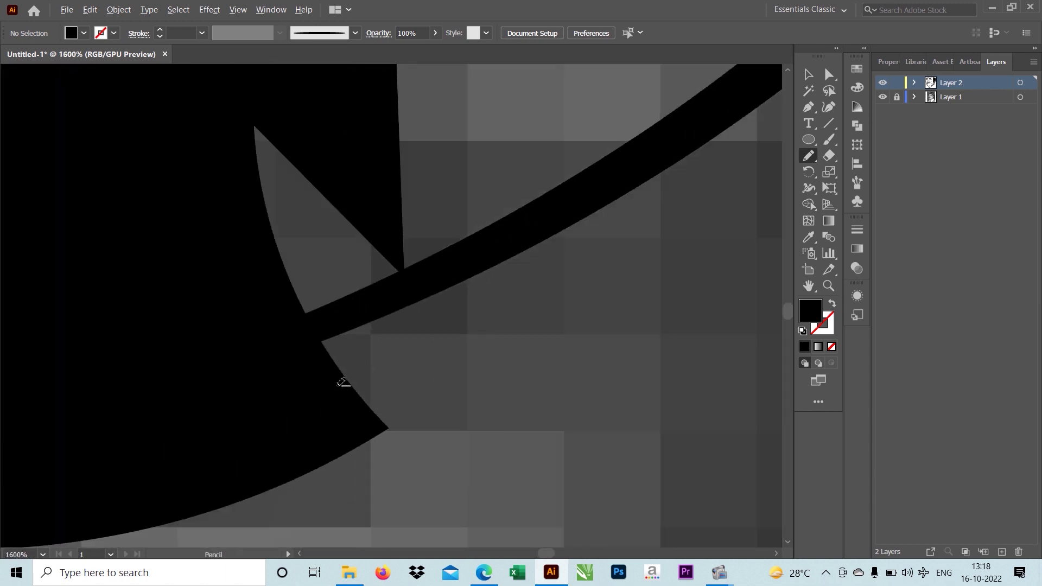
mouse_move(330, 154)
left_mouse_down()
mouse_move(290, 302)
mouse_move(490, 396)
left_mouse_up()
scroll(413, 269, "down", 7)
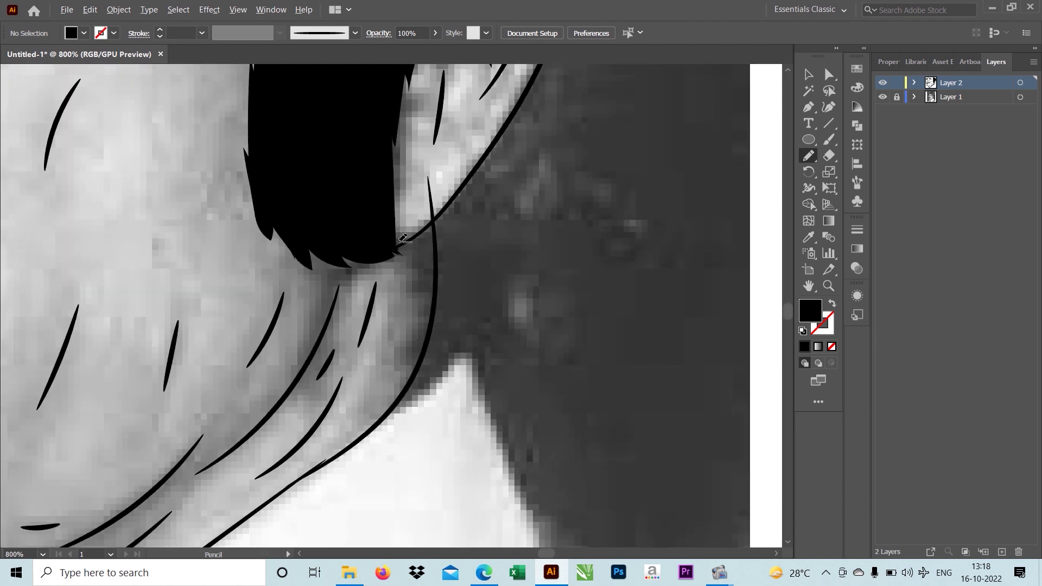
scroll(414, 270, "down", 5)
scroll(577, 353, "up", 3)
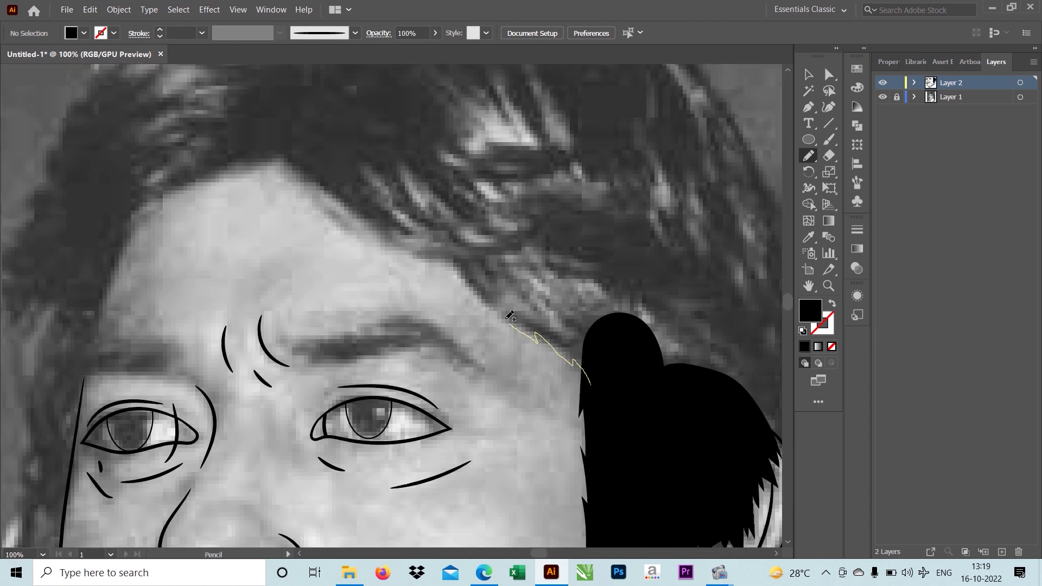
mouse_move(317, 183)
left_mouse_down()
mouse_move(282, 144)
mouse_move(694, 95)
left_mouse_up()
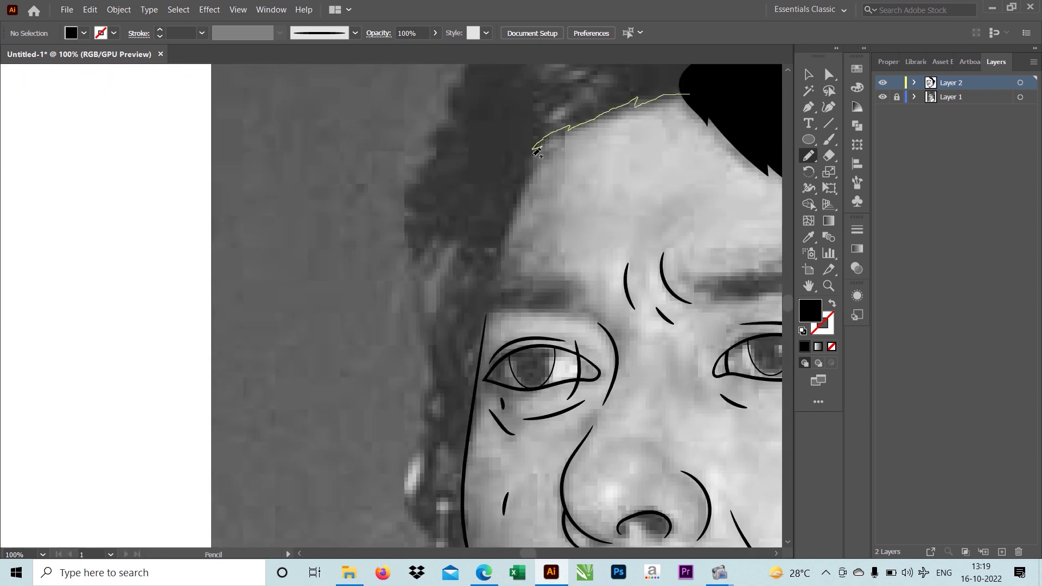
Step: Fill the hairline above the forehead down toward the temple in solid black
left_click_drag(536, 151, 690, 89)
scroll(545, 123, "down", 5)
scroll(545, 123, "up", 5)
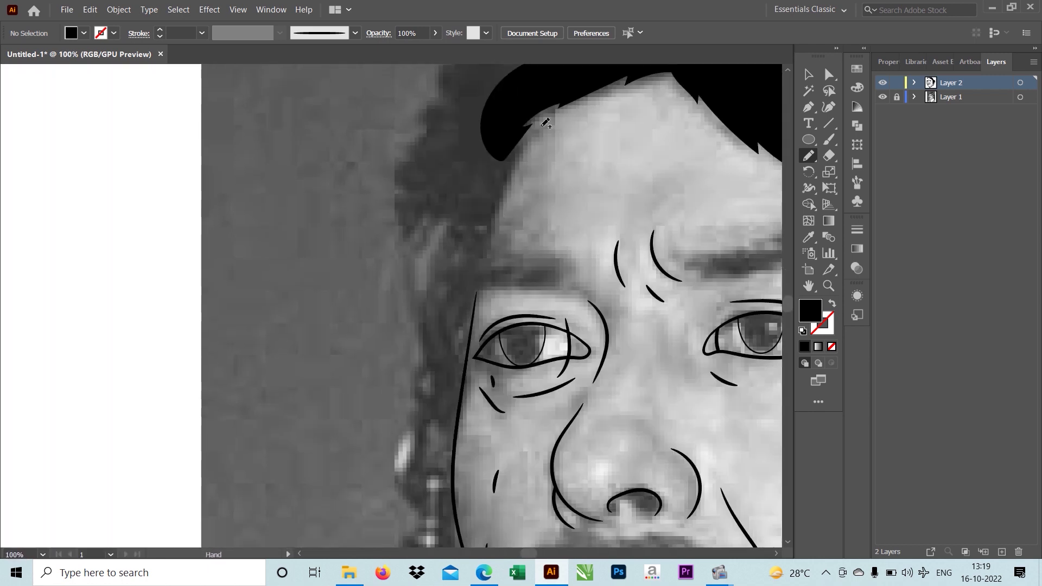
left_click_drag(513, 158, 489, 228)
left_click_drag(460, 273, 464, 279)
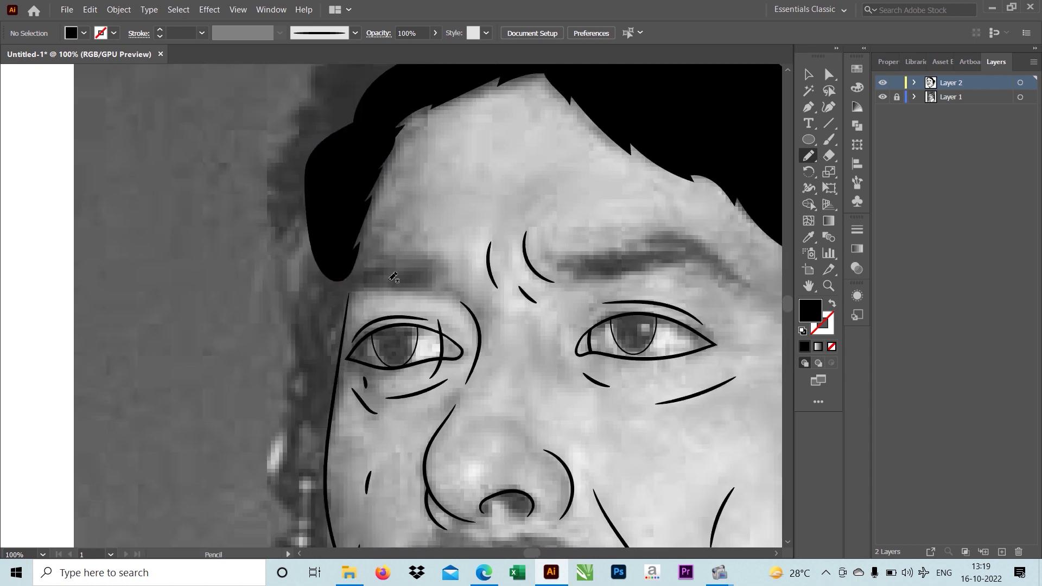
scroll(240, 222, "up", 2)
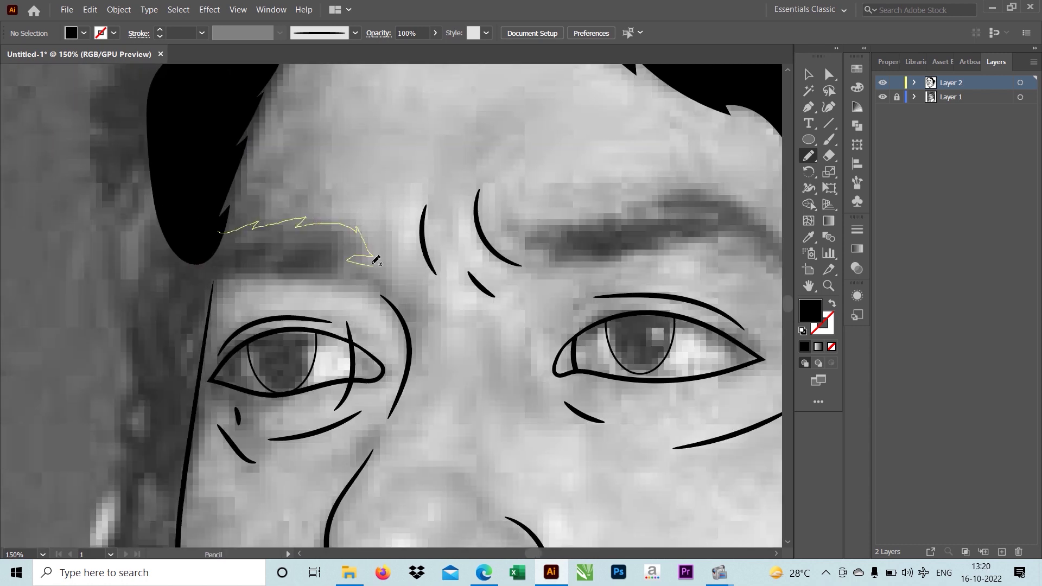
Step: Draw the left eyebrow as a black shape and begin outlining the right eyebrow
left_click_drag(231, 274, 234, 279)
scroll(234, 278, "down", 3)
scroll(525, 250, "up", 3)
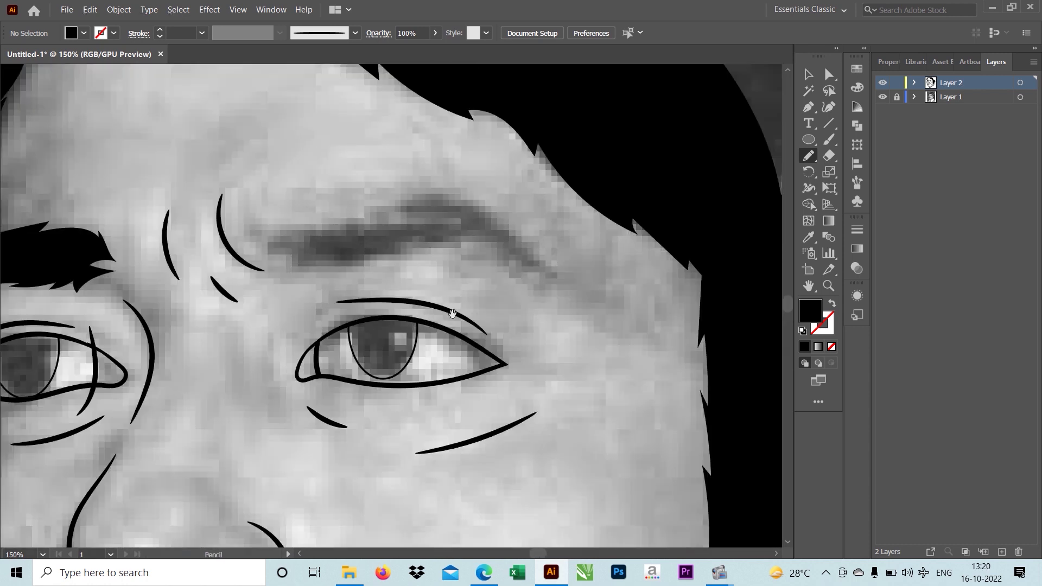
left_click_drag(549, 272, 525, 247)
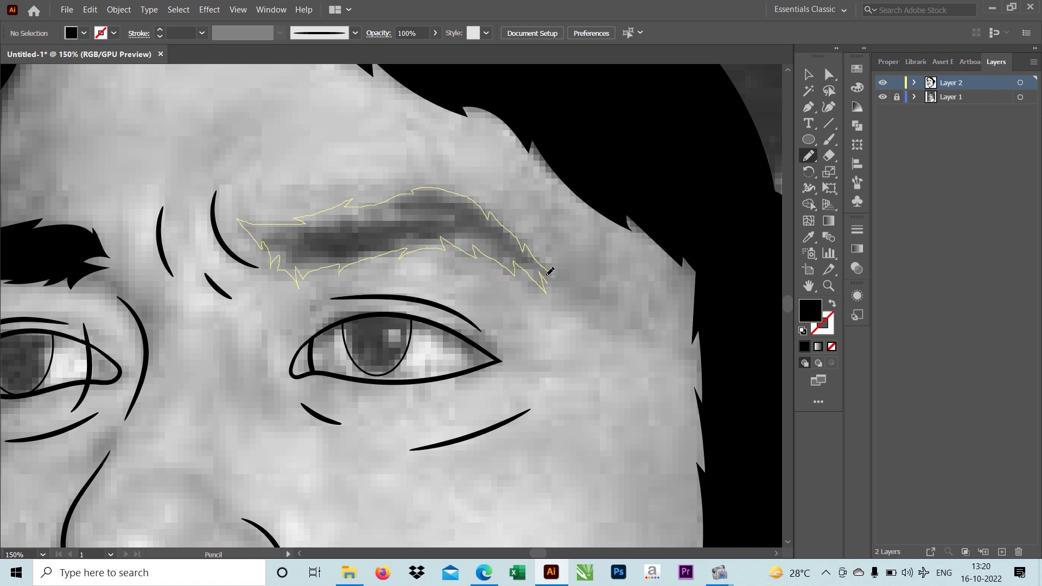
Step: Complete the right eyebrow as a solid black shape
left_click_drag(549, 272, 548, 273)
scroll(548, 273, "down", 3)
scroll(416, 317, "up", 2)
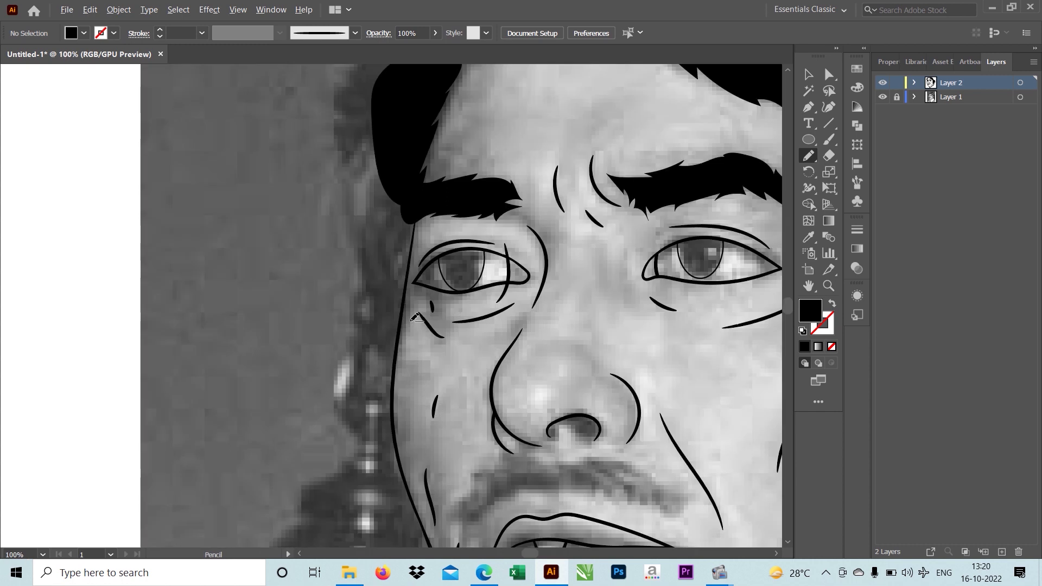
scroll(417, 318, "up", 1)
scroll(394, 417, "up", 1)
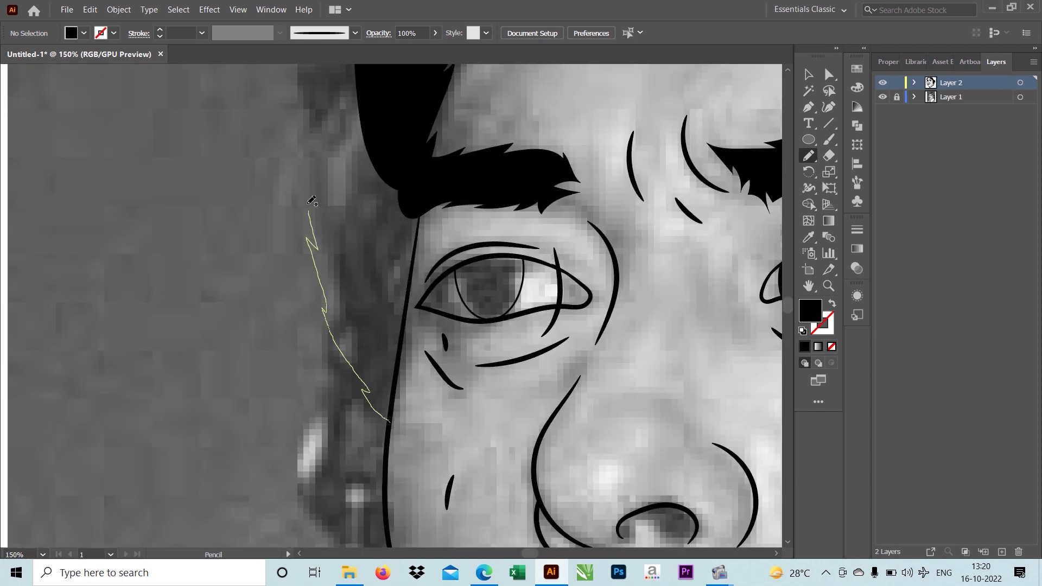
Step: Fill the hair along the left side of the face and the gap by the temple
left_click_drag(311, 201, 402, 184)
left_click_drag(400, 374, 399, 379)
scroll(423, 273, "up", 2)
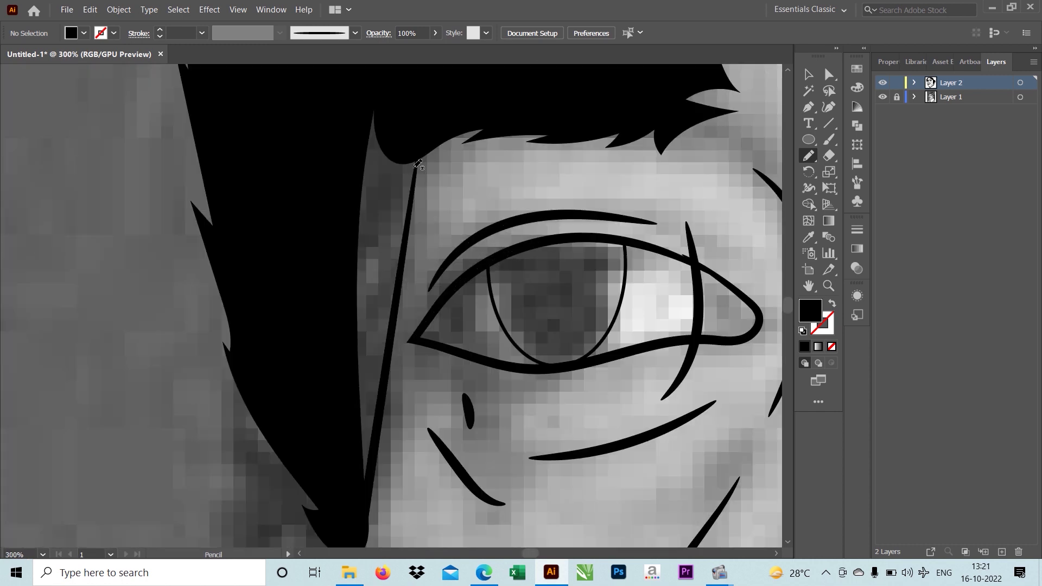
left_click_drag(416, 168, 382, 293)
scroll(440, 134, "down", 4)
left_click_drag(415, 182, 438, 155)
scroll(434, 146, "down", 4)
Step: Trace the outer left hair edge and fill the crown in solid black
left_click_drag(341, 156, 362, 372)
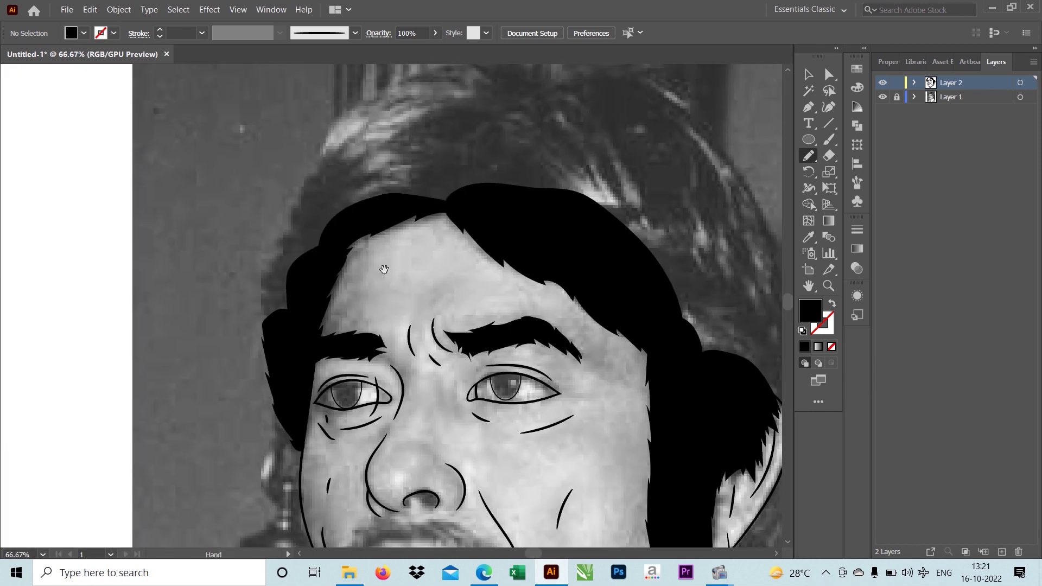
scroll(371, 335, "up", 1, "alt")
left_click_drag(260, 320, 220, 457)
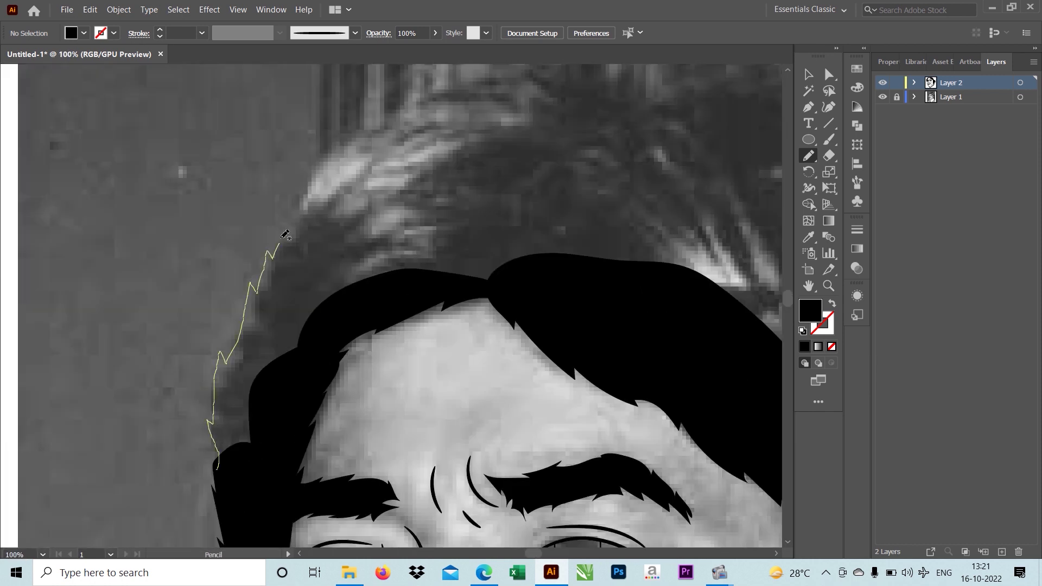
mouse_move(411, 96)
left_mouse_down()
mouse_move(319, 325)
mouse_move(86, 409)
left_mouse_up()
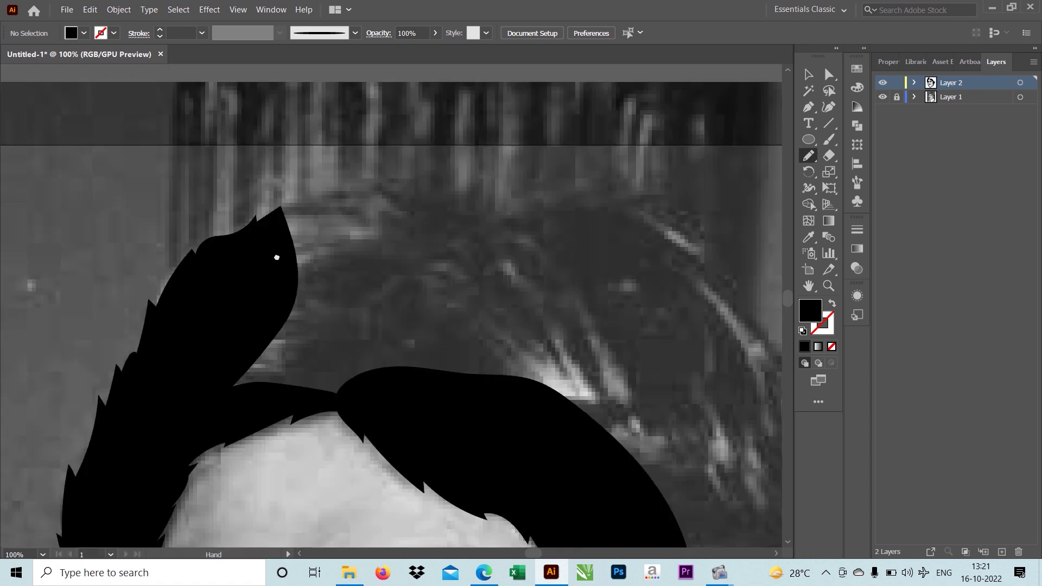
left_click_drag(195, 187, 216, 163)
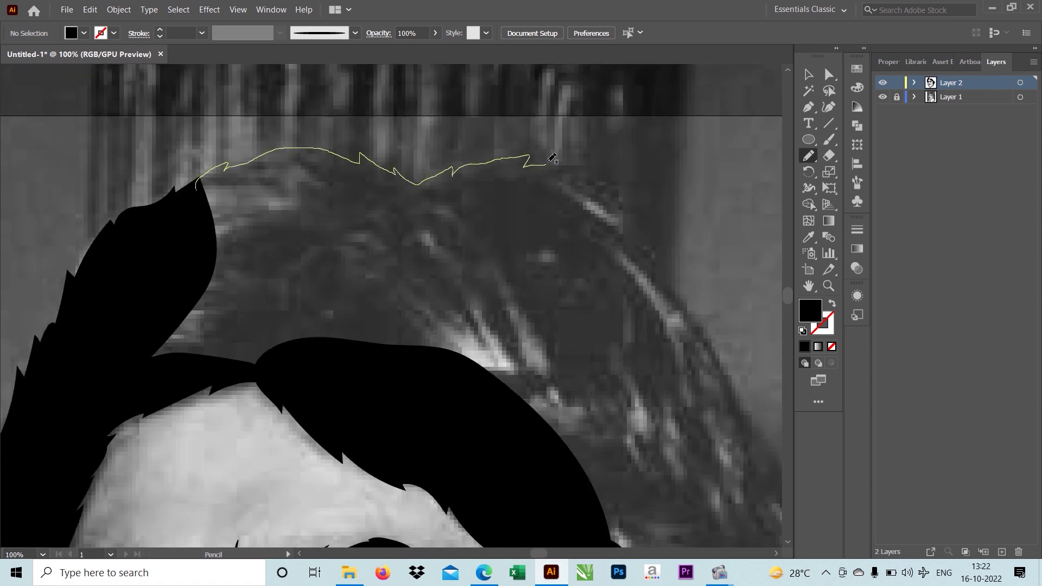
left_click_drag(605, 251, 135, 358)
Step: Add a black lock on the right and hair beside the ear, then hide the photo
scroll(414, 205, "down", 1, "alt")
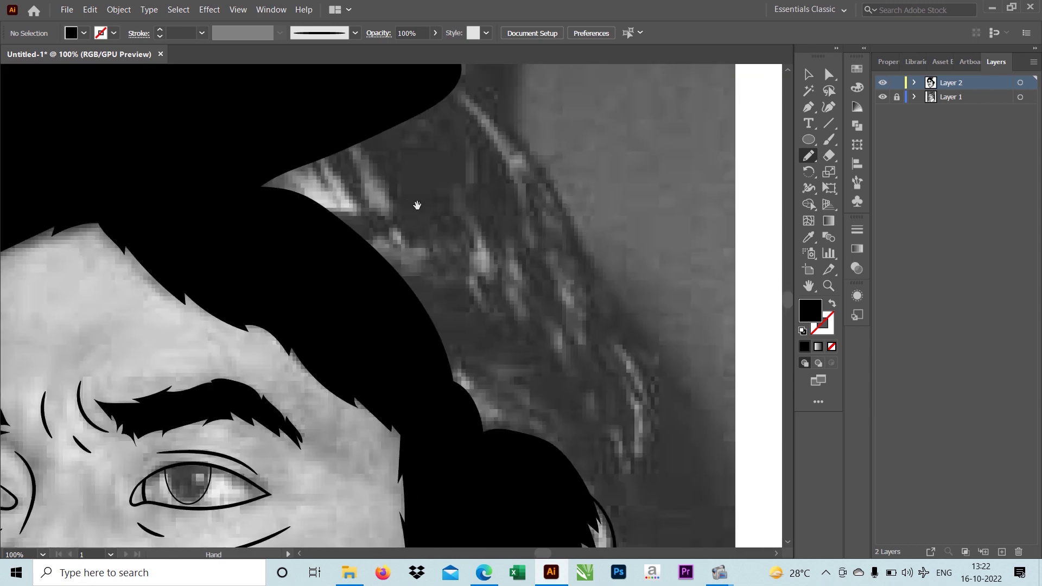
scroll(414, 205, "down", 2)
scroll(370, 118, "right", 3)
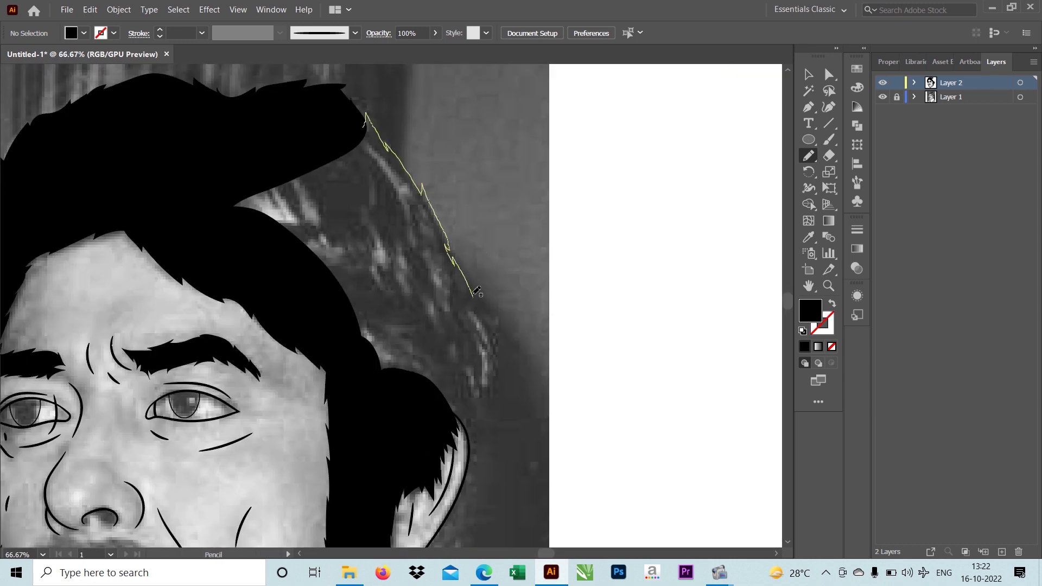
left_click_drag(475, 293, 355, 124)
scroll(493, 312, "up", 1, "alt")
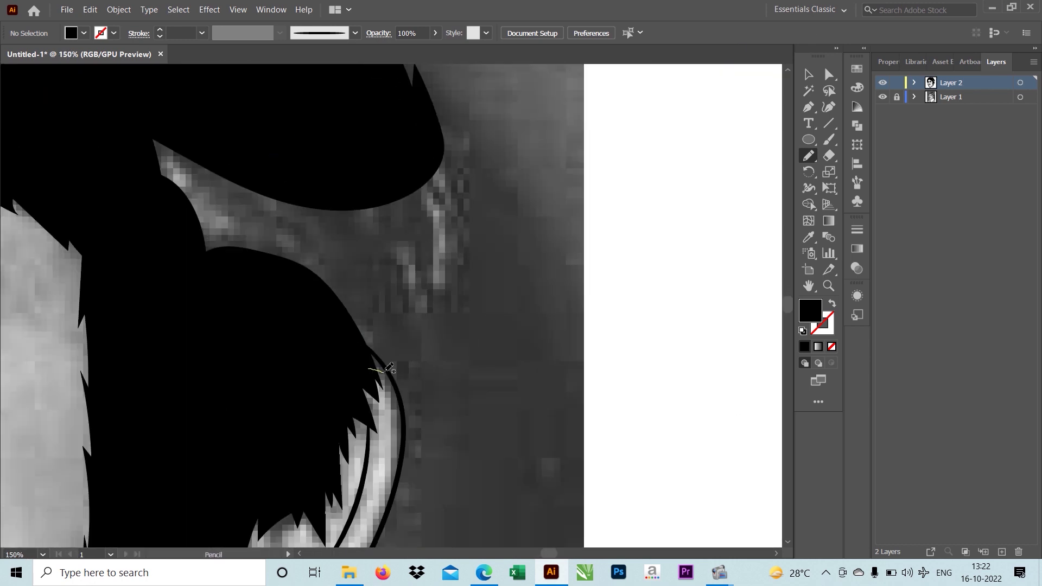
left_click_drag(456, 126, 210, 302)
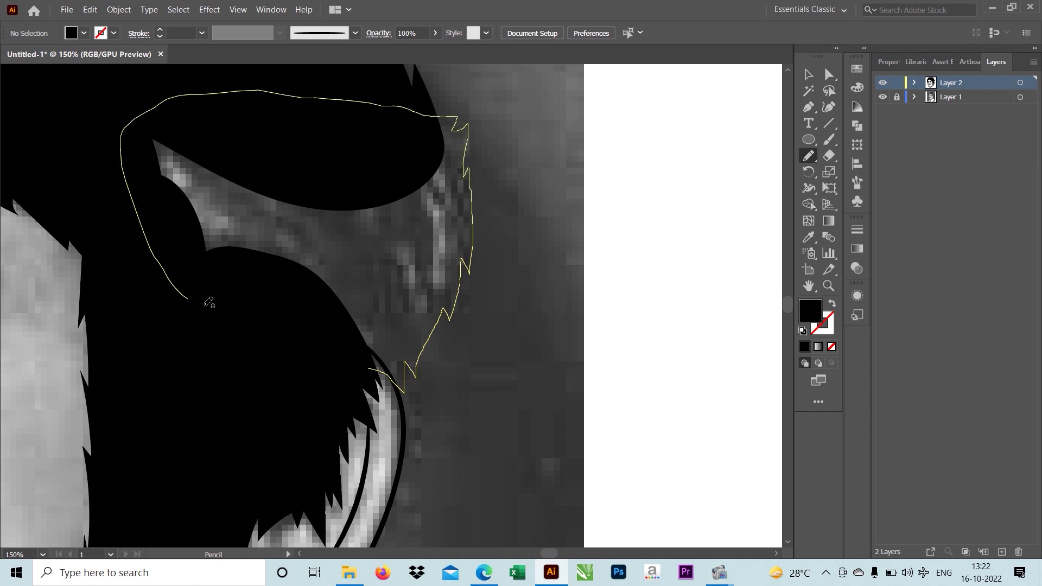
scroll(210, 303, "down", 4, "alt")
left_click(882, 97)
Step: Show the reference photo again and draw a thin shadow along the upper eyelid
scroll(329, 283, "up", 2, "alt")
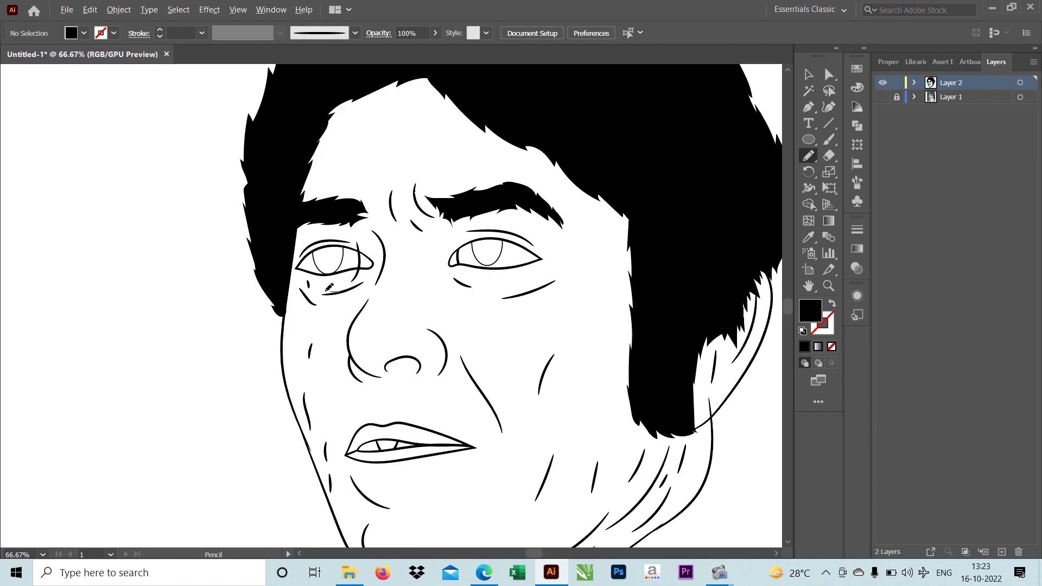
scroll(330, 283, "down", 1, "alt")
left_click(882, 96)
scroll(495, 185, "up", 5, "alt")
scroll(495, 185, "up", 1, "alt")
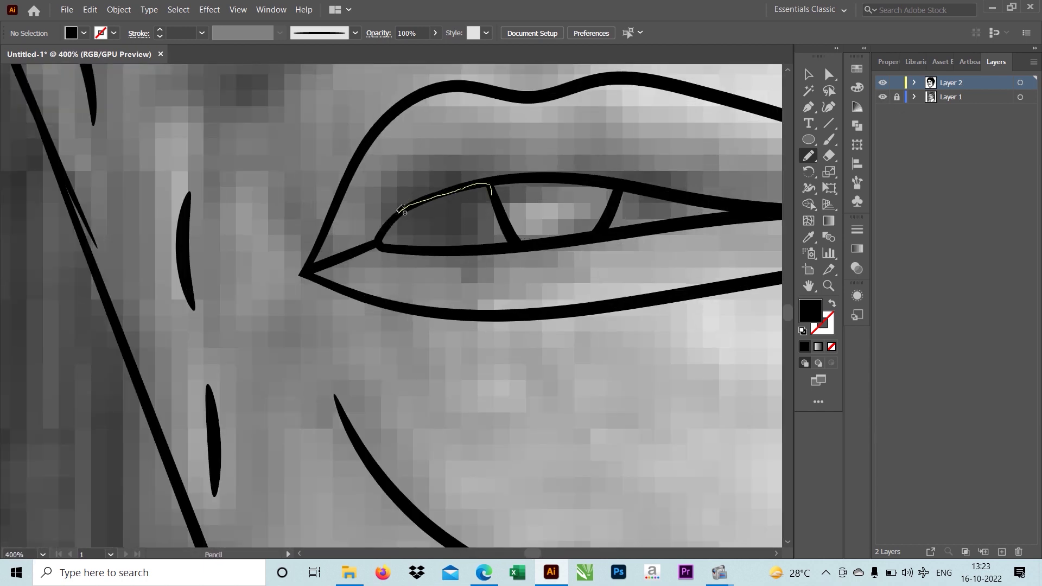
left_click_drag(517, 238, 514, 240)
scroll(429, 245, "up", 1, "alt")
left_click_drag(429, 245, 327, 218)
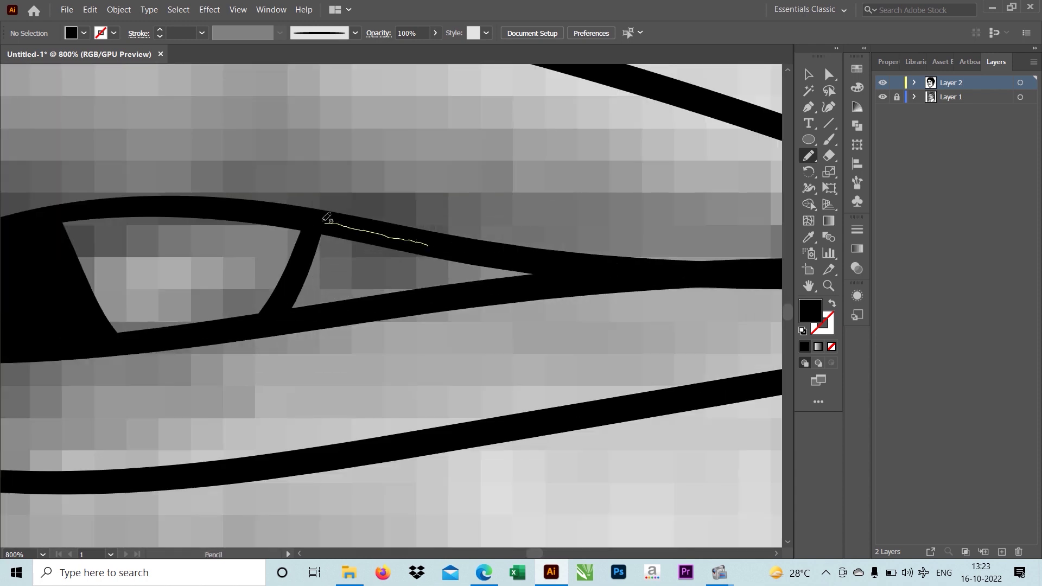
left_click_drag(493, 253, 431, 245)
Step: Draw a closed, solid black shape filling the right nostril
scroll(435, 203, "down", 3, "alt")
scroll(435, 203, "up", 2, "alt")
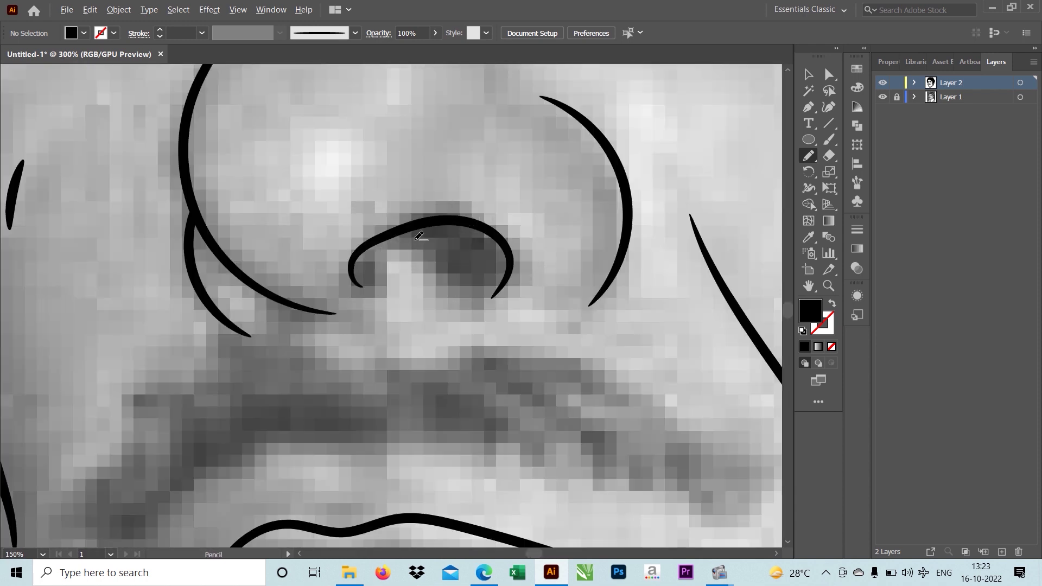
scroll(302, 302, "up", 1, "alt")
mouse_move(239, 348)
left_mouse_down()
mouse_move(270, 332)
mouse_move(469, 347)
left_mouse_up()
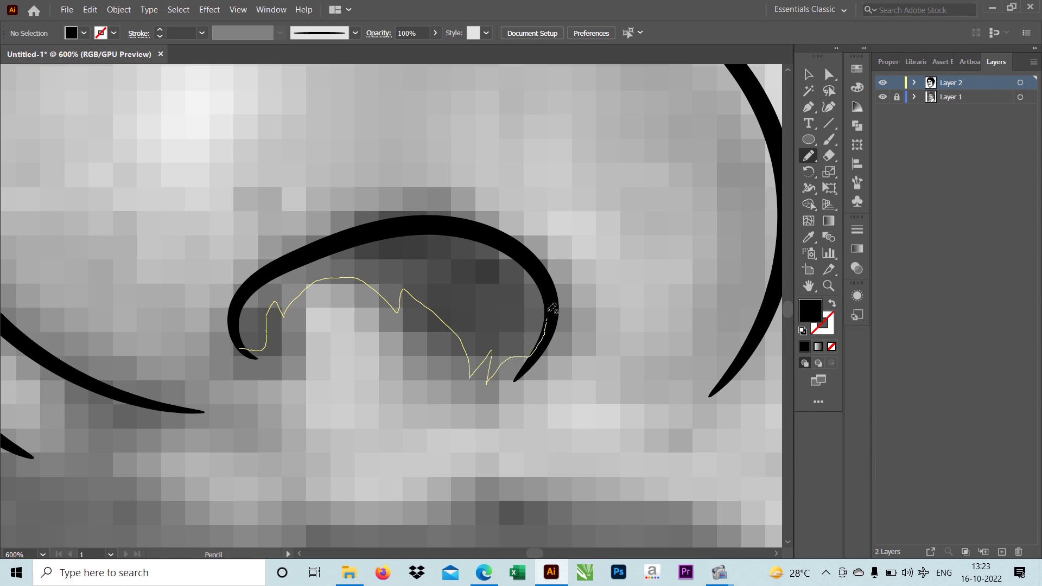
left_click_drag(239, 303, 239, 348)
scroll(239, 347, "down", 4, "alt")
scroll(411, 309, "up", 3, "alt")
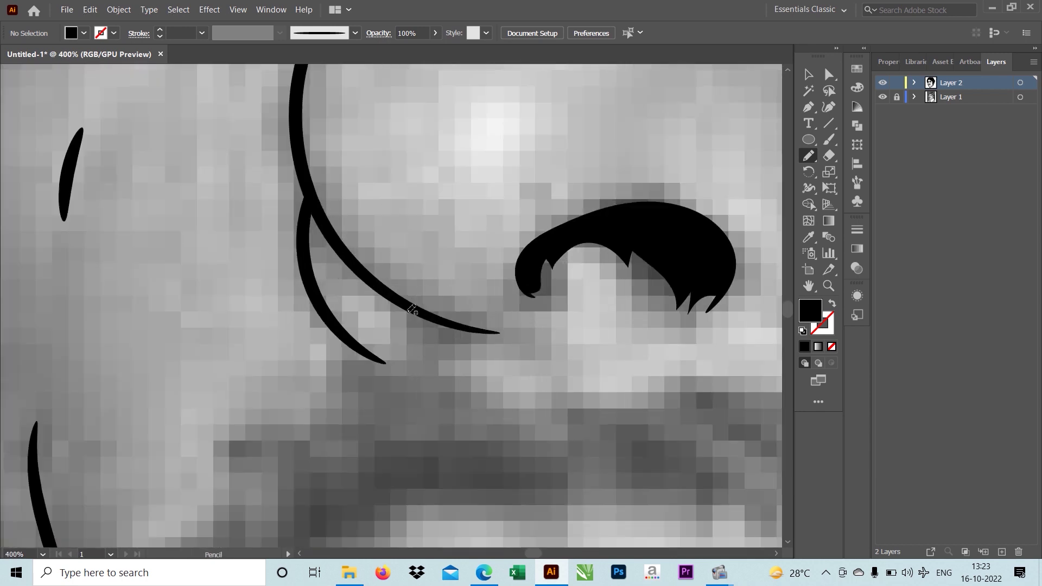
Step: Fill the left nostril with black, briefly hiding the reference photo to check it
left_click_drag(451, 318, 451, 320)
scroll(451, 320, "down", 4, "alt")
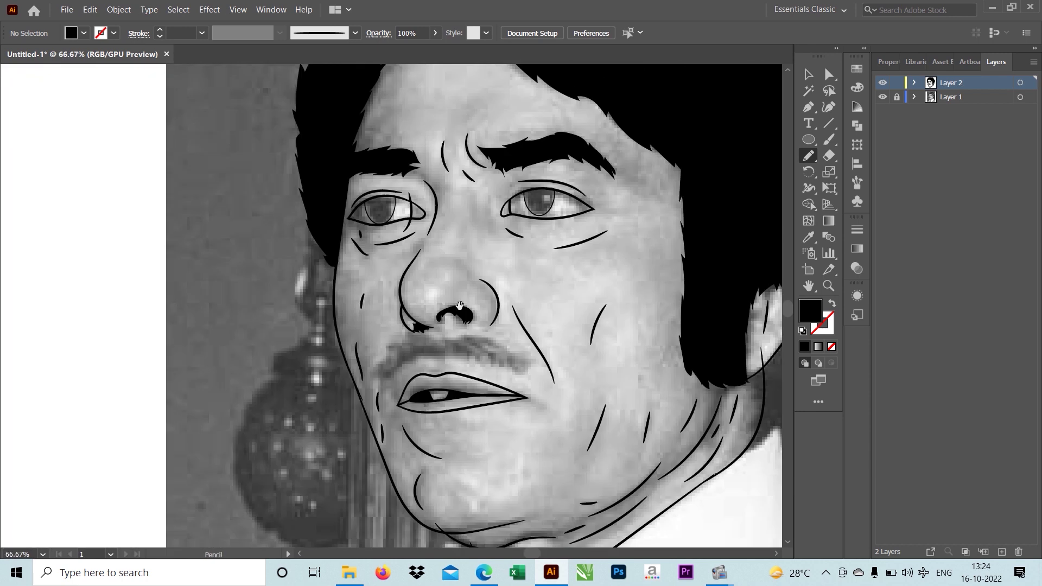
scroll(396, 344, "up", 1, "alt")
scroll(395, 344, "up", 2, "alt")
scroll(390, 336, "up", 2, "alt")
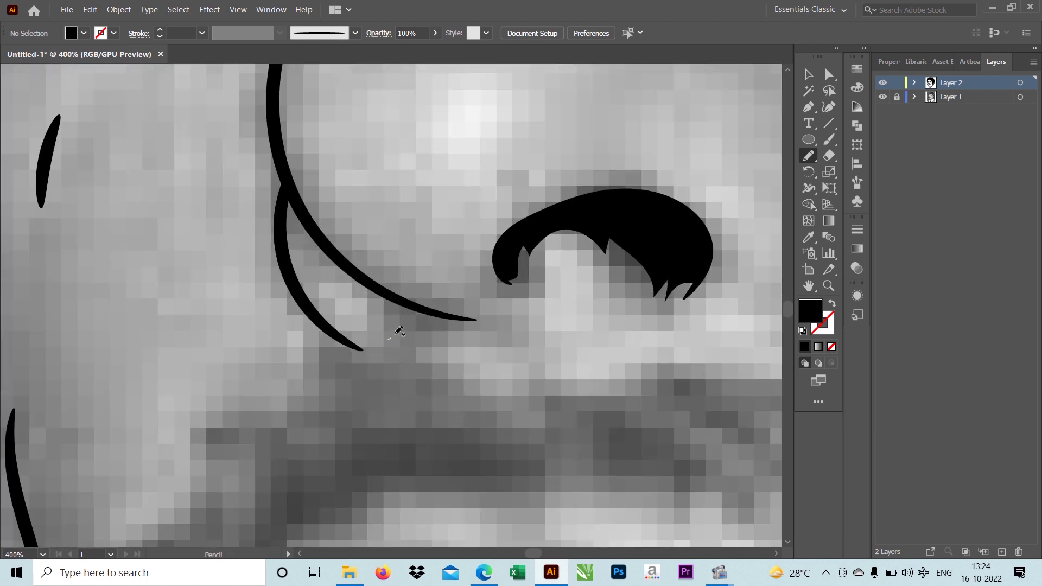
left_click_drag(371, 332, 372, 333)
scroll(372, 333, "down", 4, "alt")
left_click(882, 96)
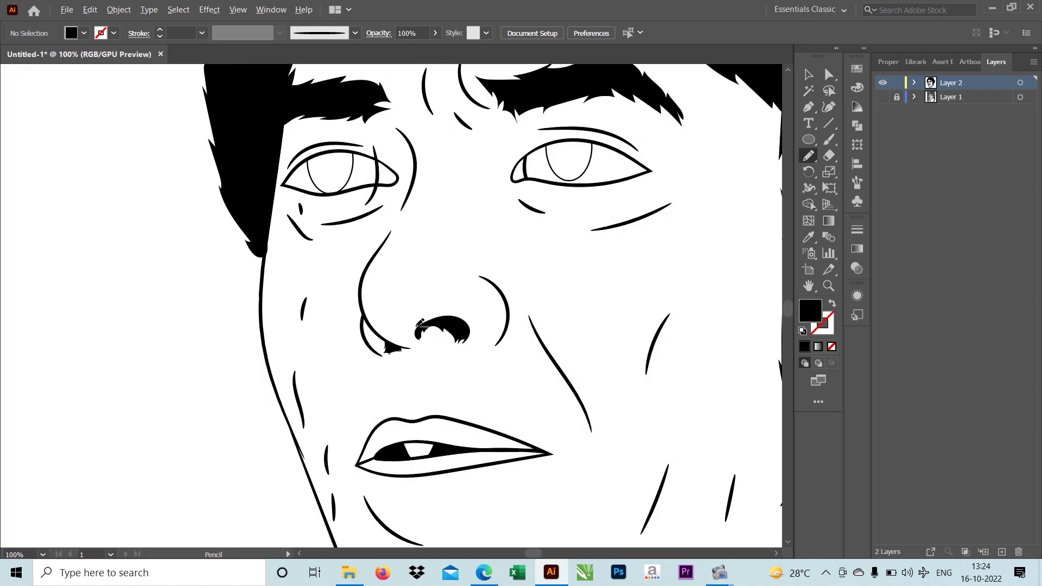
scroll(374, 152, "up", 1, "alt")
scroll(375, 152, "up", 2, "alt")
left_click(882, 97)
Step: Pencil-draw jagged black lash shading along the left eye's upper lid and outer corner
scroll(394, 387, "down", 4, "alt")
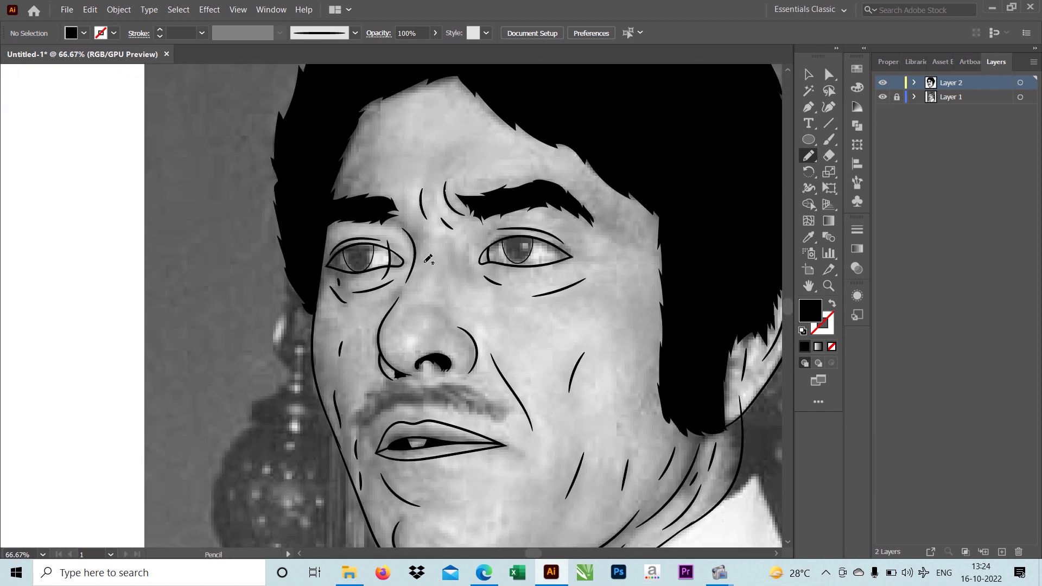
scroll(399, 296, "up", 4, "alt")
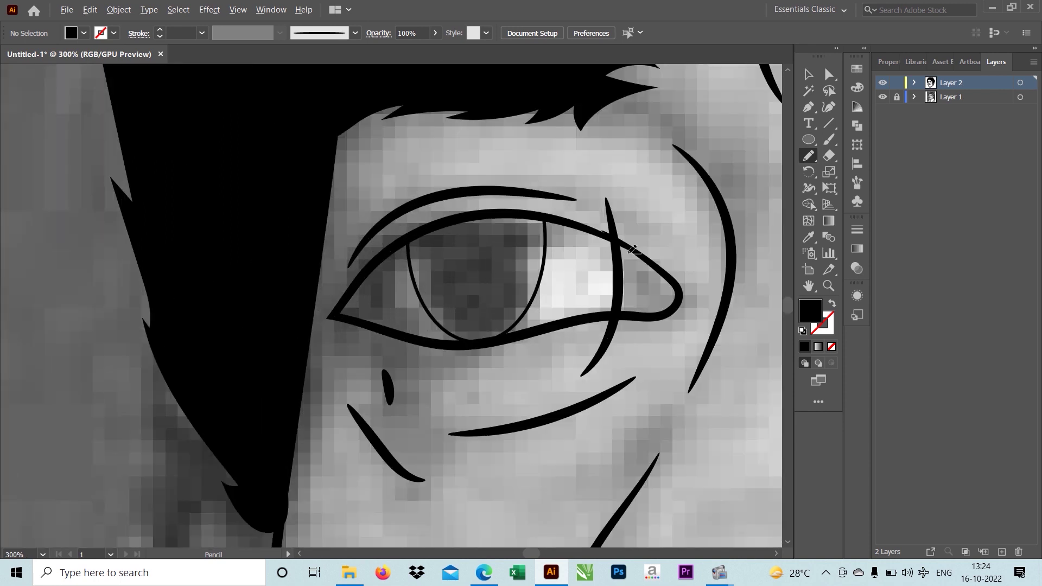
scroll(456, 293, "up", 2, "alt")
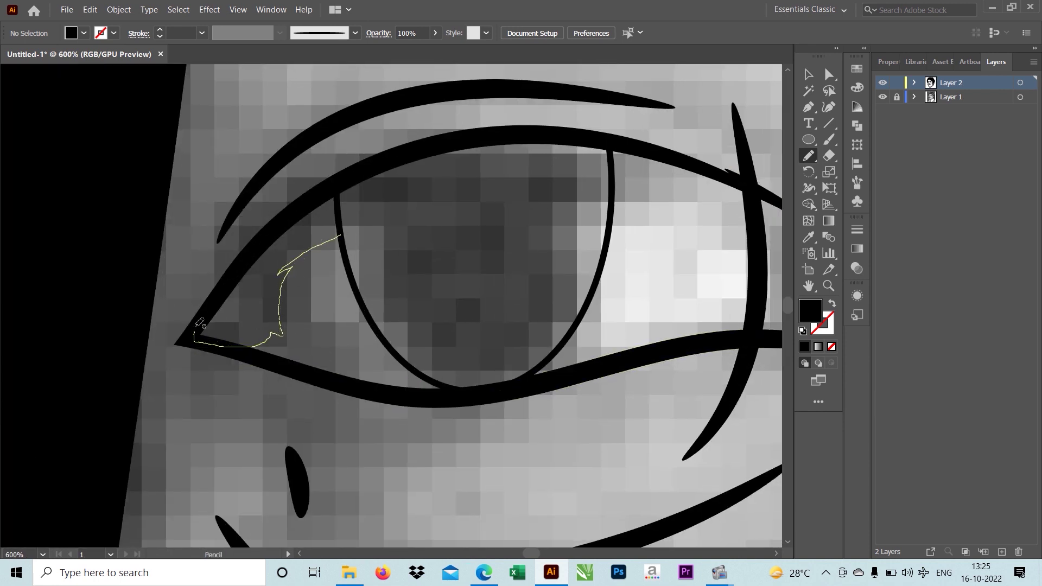
scroll(233, 258, "right", 7)
scroll(234, 259, "up", 1)
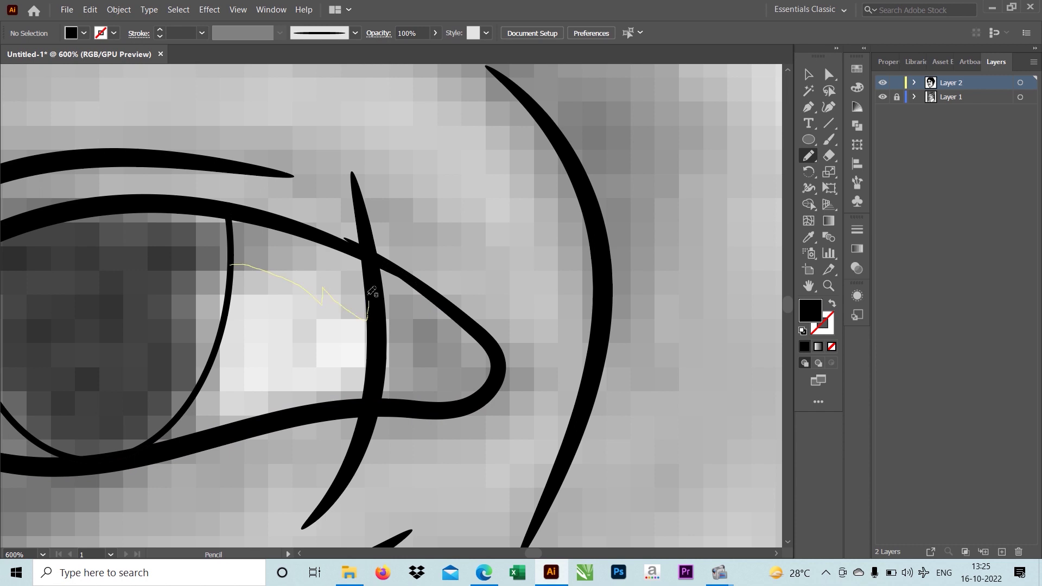
scroll(272, 320, "down", 3, "alt")
scroll(558, 302, "up", 2, "alt")
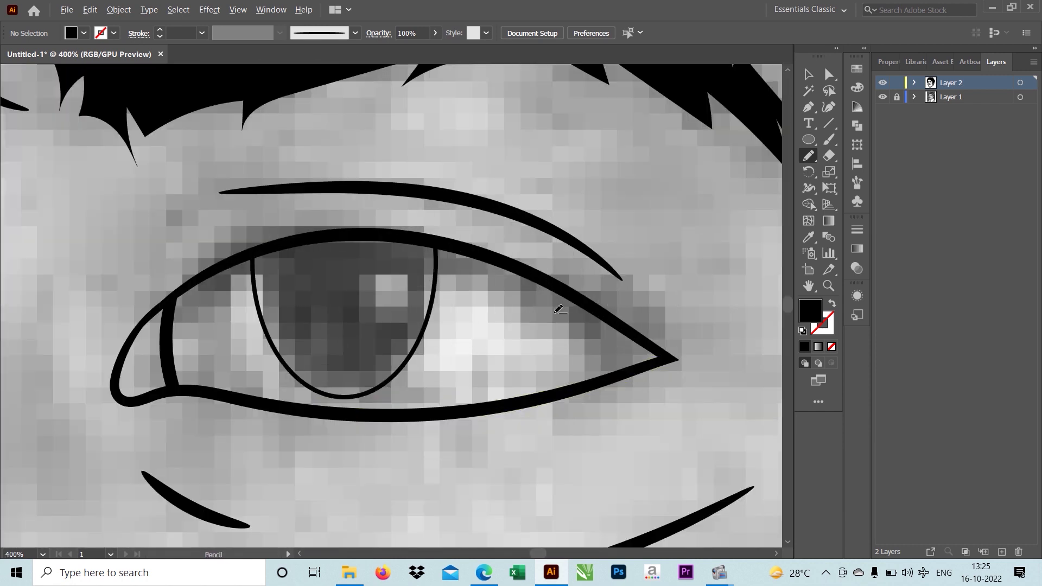
scroll(225, 218, "up", 1, "alt")
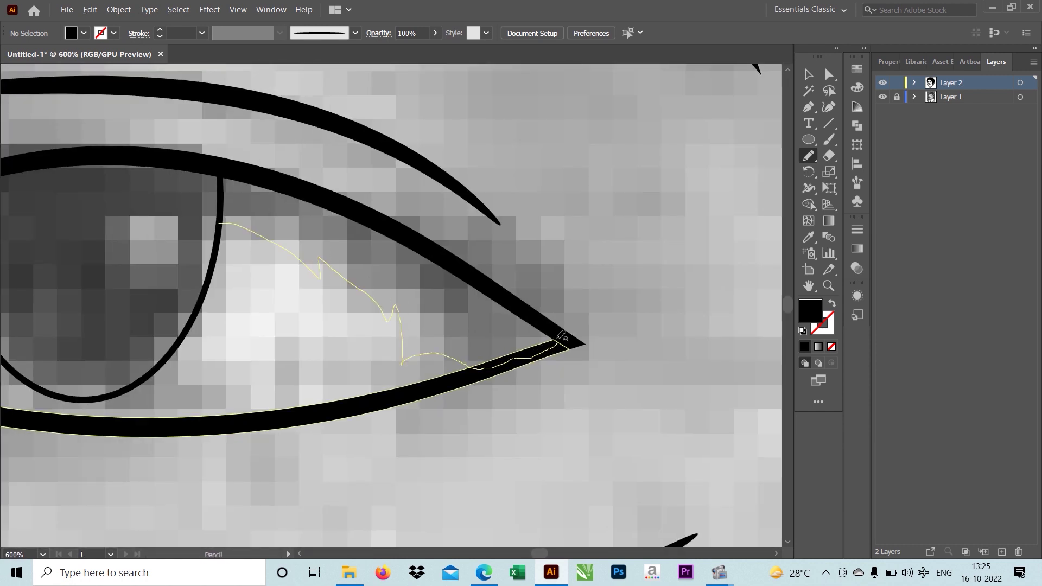
left_click_drag(559, 337, 362, 207)
scroll(222, 176, "down", 3, "alt")
scroll(432, 213, "up", 4, "alt")
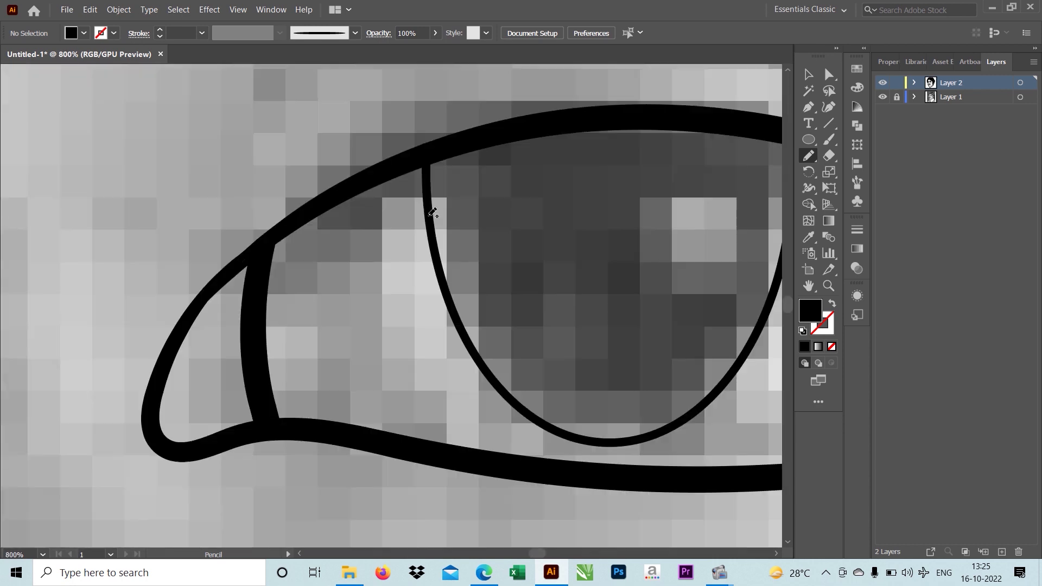
scroll(402, 157, "down", 3, "alt")
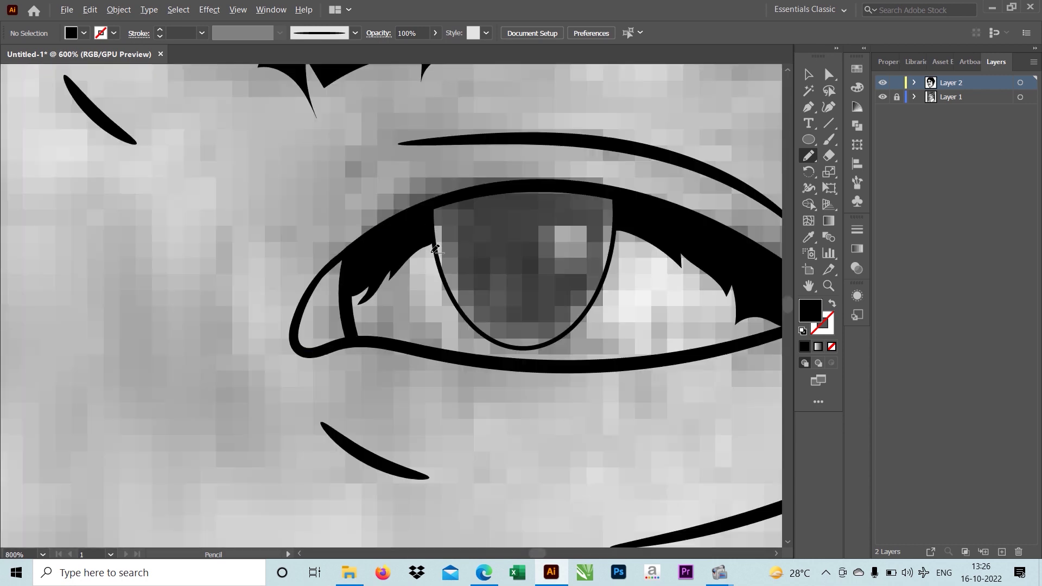
scroll(468, 218, "up", 3, "alt")
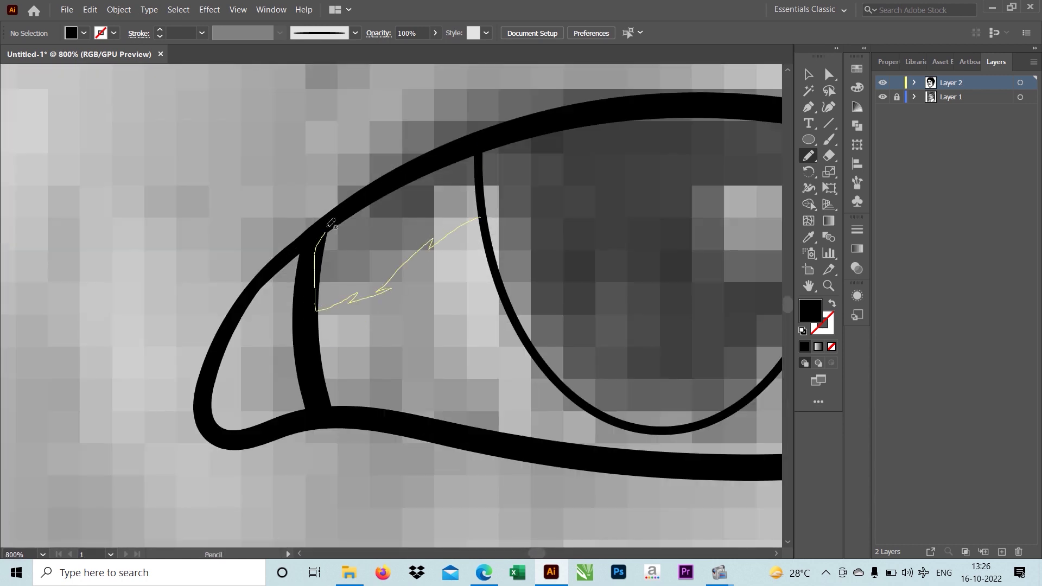
Step: Zoom out to view the whole portrait
scroll(480, 142, "down", 5, "alt")
scroll(488, 291, "down", 5)
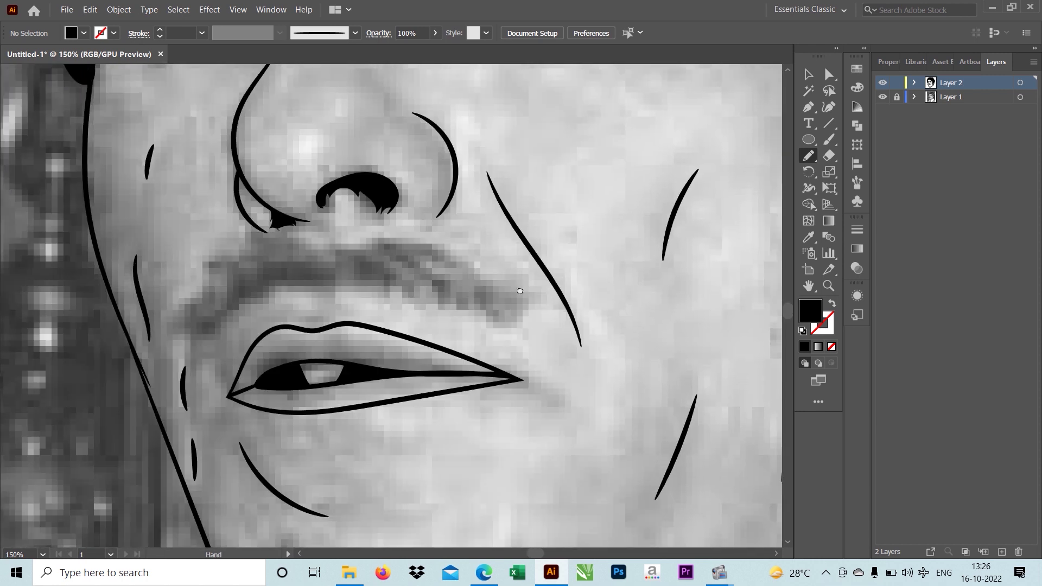
scroll(488, 291, "down", 3, "alt")
scroll(488, 291, "down", 2, "alt")
Step: Draw a filled black mustache shape above the lip, undoing and redrawing it
left_click(882, 97)
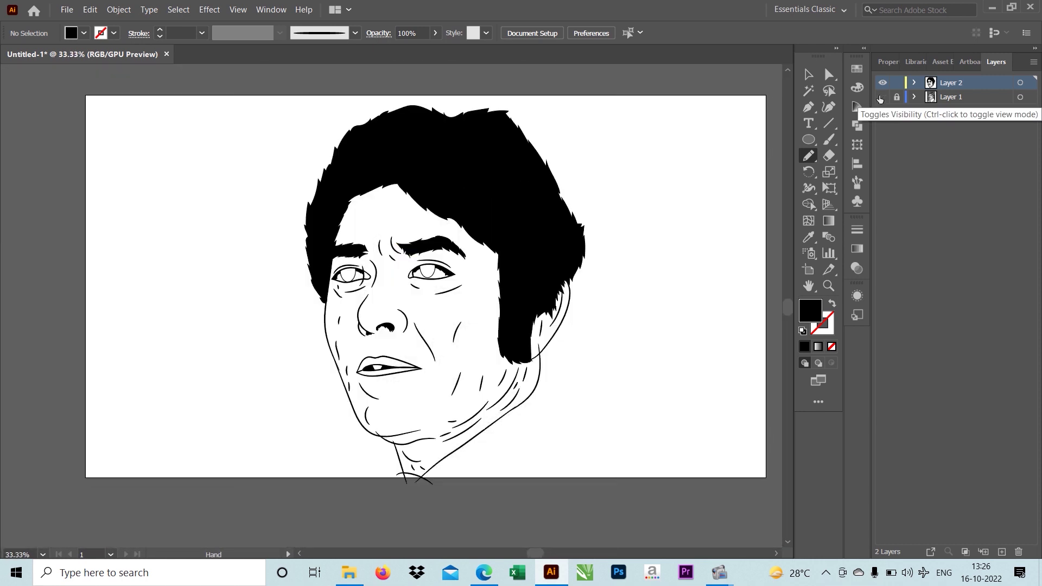
left_click(882, 97)
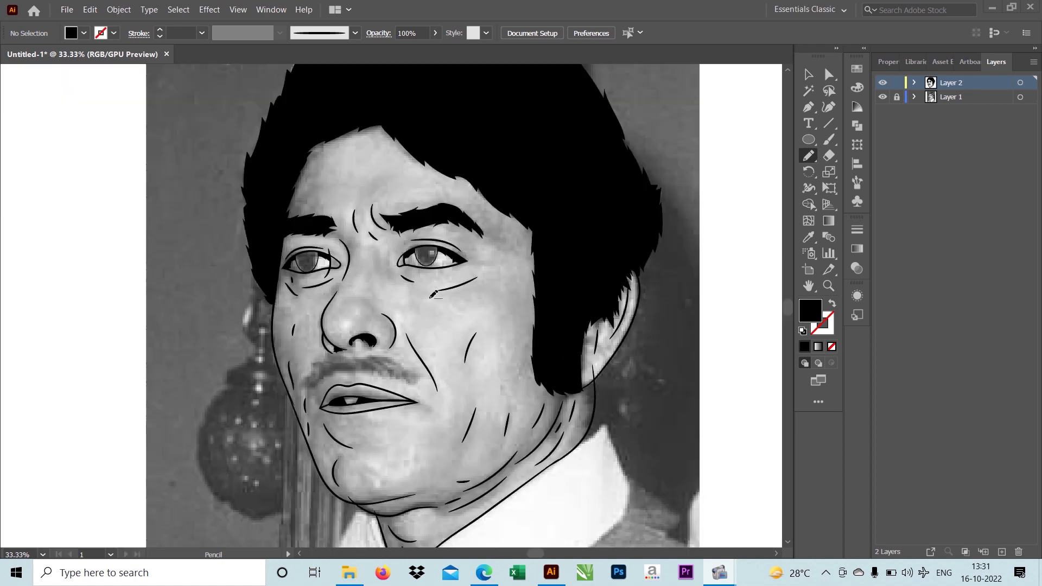
scroll(485, 299, "up", 1, "alt")
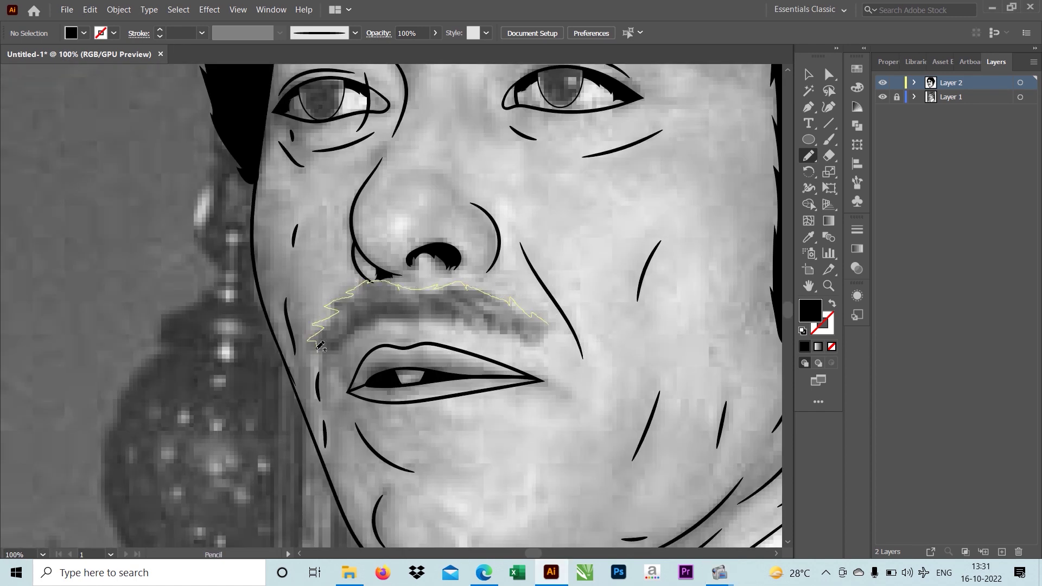
left_click_drag(516, 332, 510, 341)
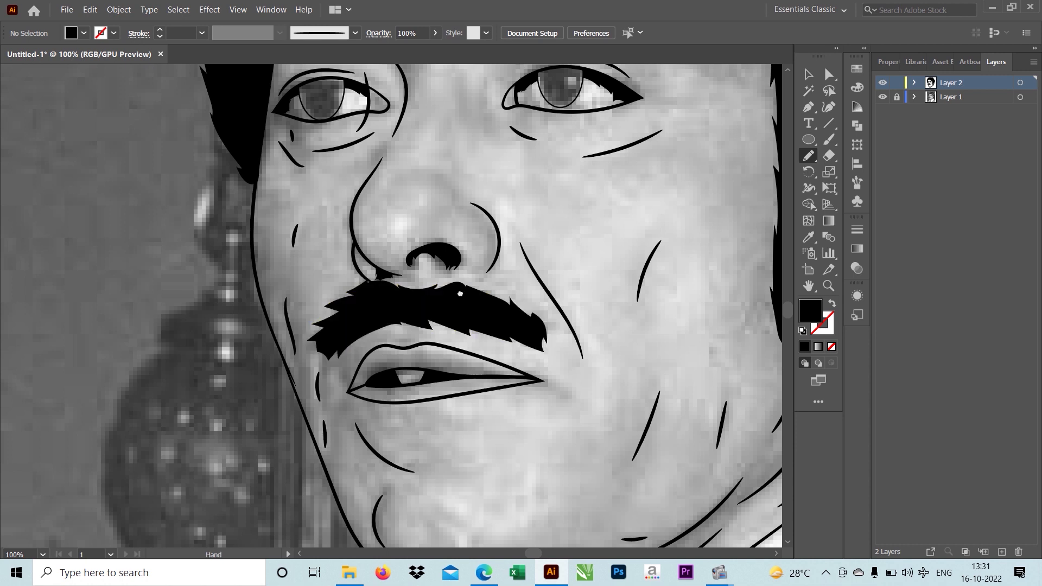
scroll(510, 341, "down", 3, "alt")
scroll(266, 317, "up", 4, "alt")
key("ctrl+z")
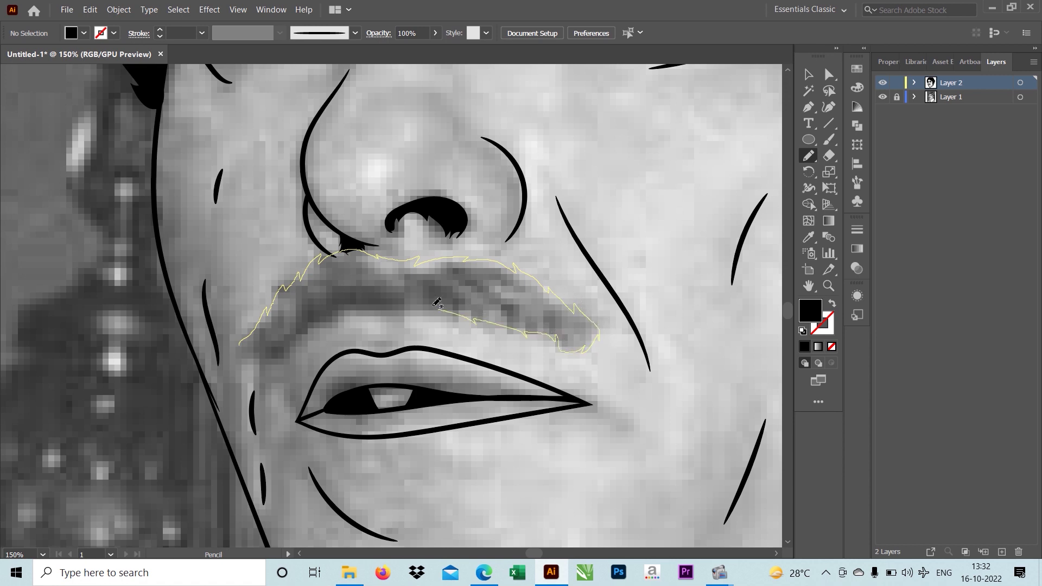
left_click_drag(260, 335, 243, 347)
scroll(243, 347, "down", 3, "alt")
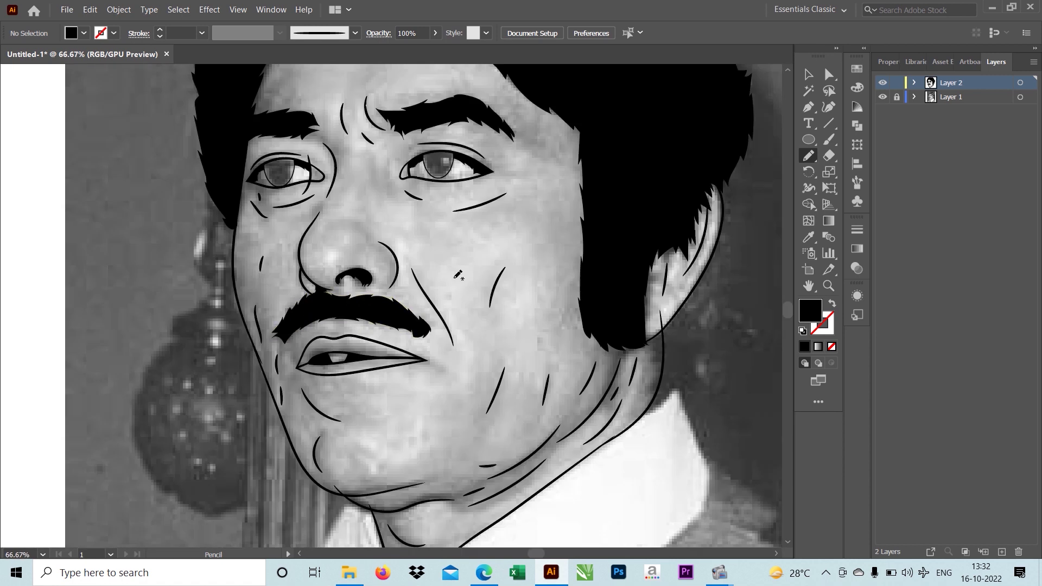
scroll(454, 329, "down", 1, "alt")
Step: Compare the mustache path against the photo by toggling the photo and mustache path visibility
left_click(882, 96)
left_click_drag(455, 311, 454, 330)
left_click(883, 97)
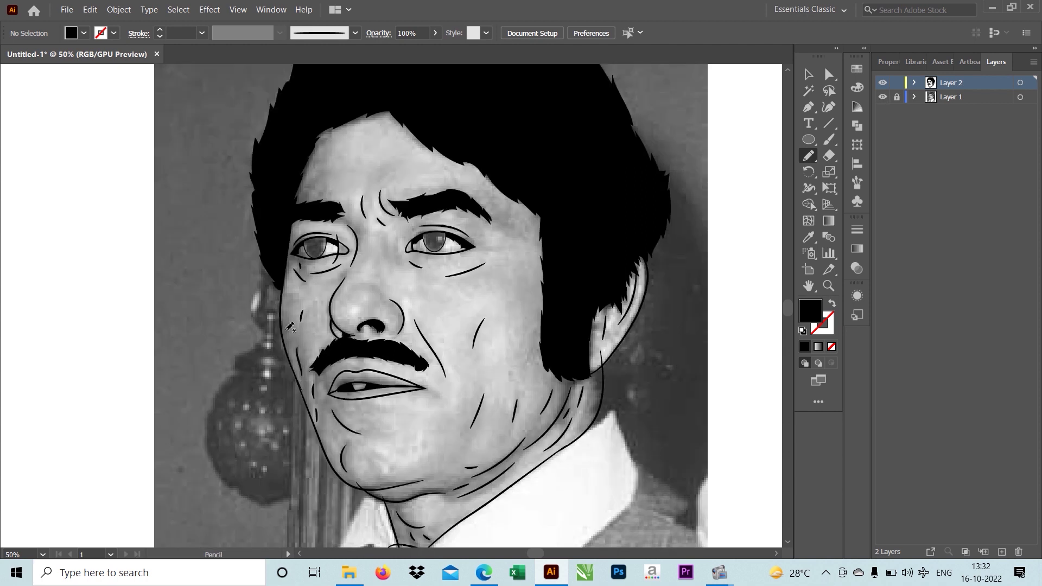
scroll(392, 311, "up", 2, "alt")
key("v")
left_click(914, 83)
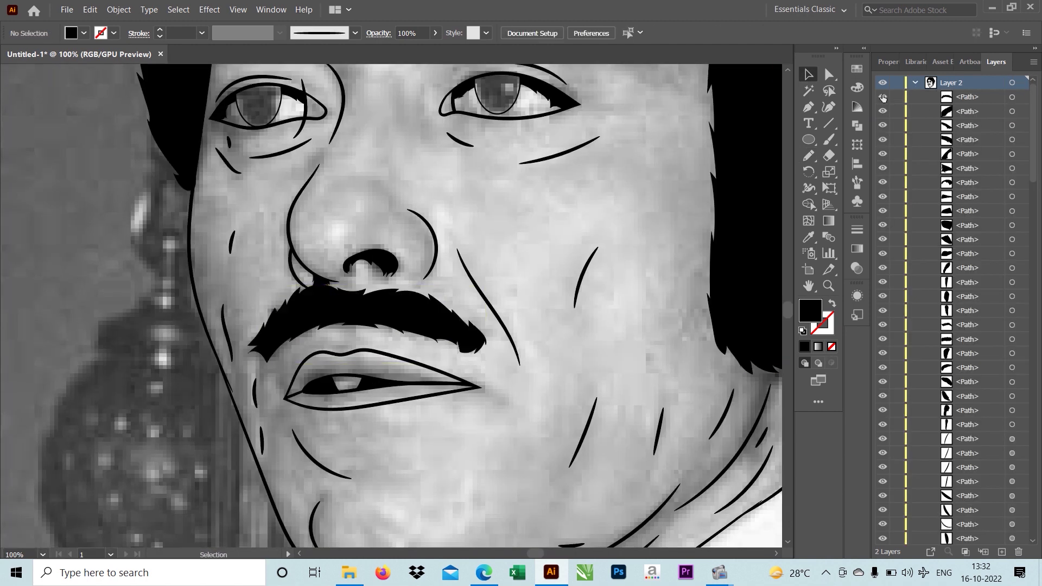
left_click(883, 97)
scroll(329, 488, "down", 2, "alt")
scroll(429, 223, "up", 1, "alt")
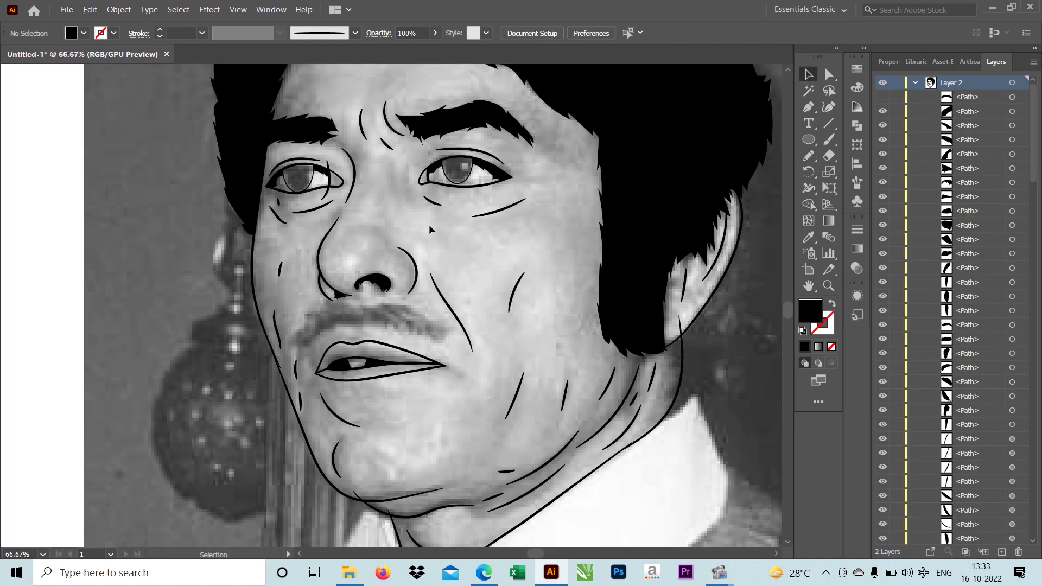
left_click(914, 83)
key("n")
scroll(358, 365, "up", 2, "alt")
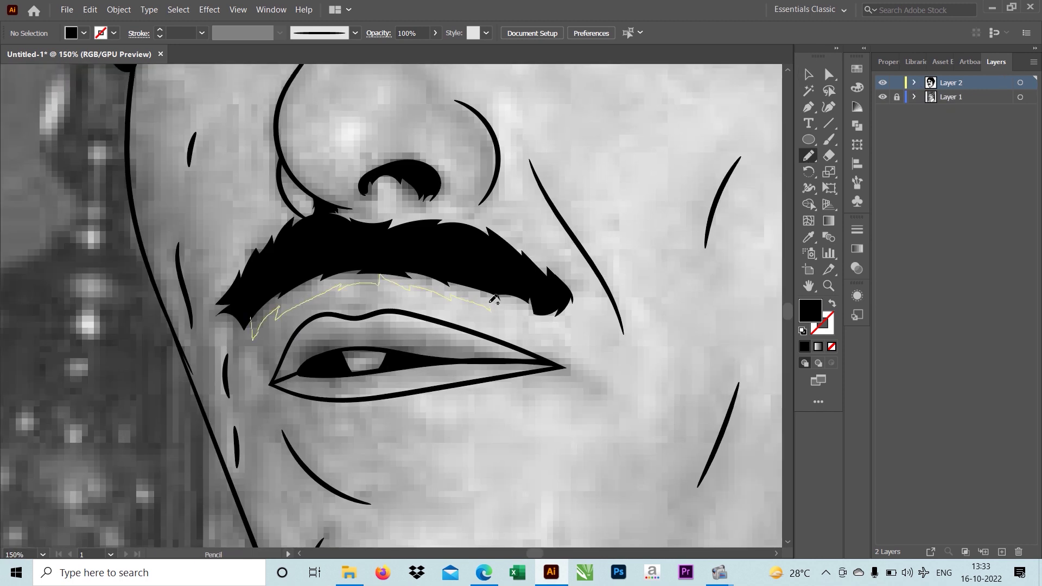
Step: Reshape the mustache's lower edge and jagged right tip with the Pencil, hiding the photo
left_click_drag(510, 269, 518, 262)
scroll(293, 291, "up", 5, "alt")
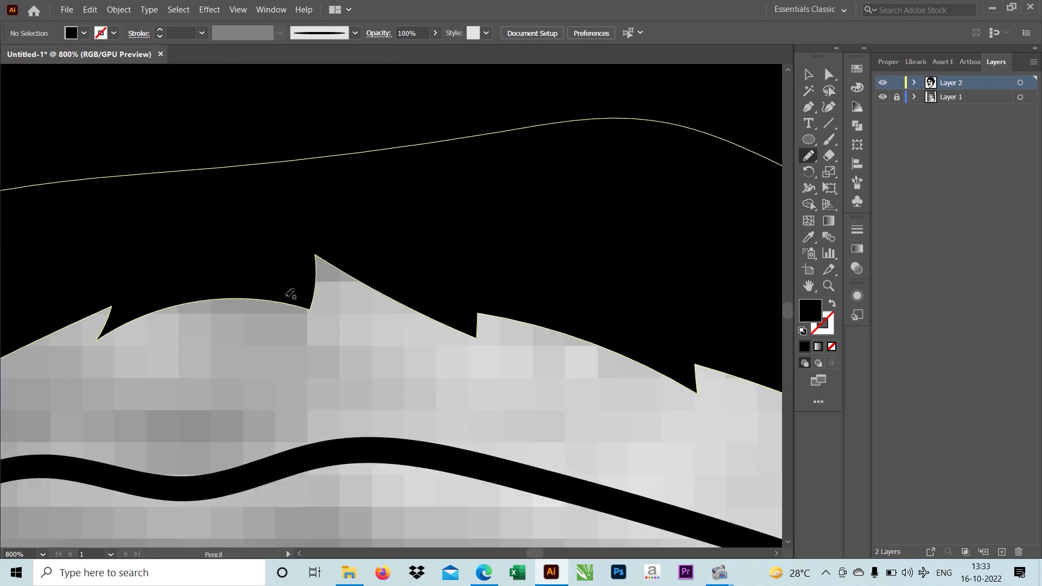
scroll(327, 325, "down", 6, "alt")
left_click(882, 96)
scroll(407, 360, "up", 6, "alt")
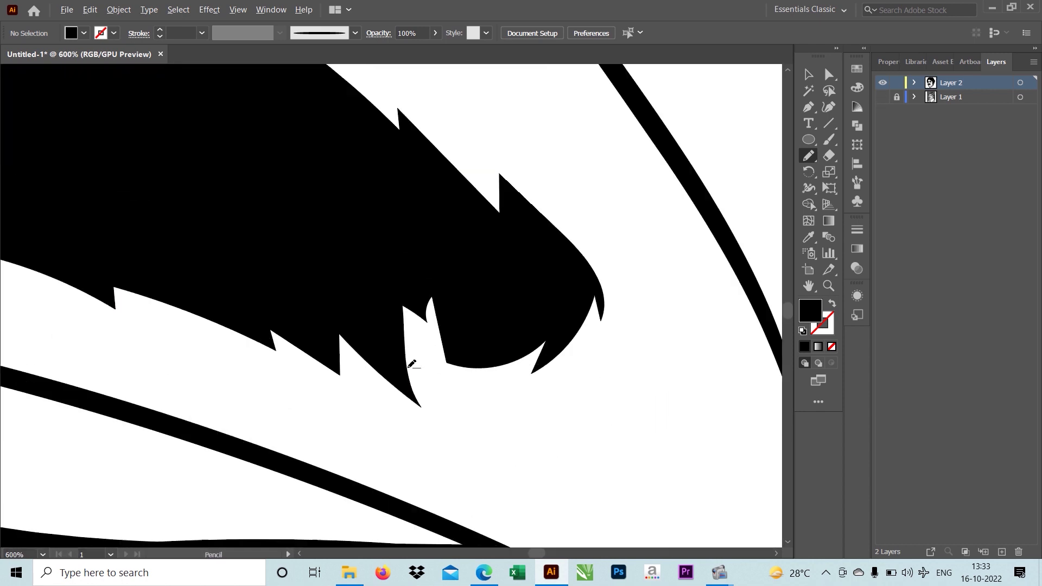
left_click_drag(399, 344, 442, 237)
scroll(442, 236, "down", 6, "alt")
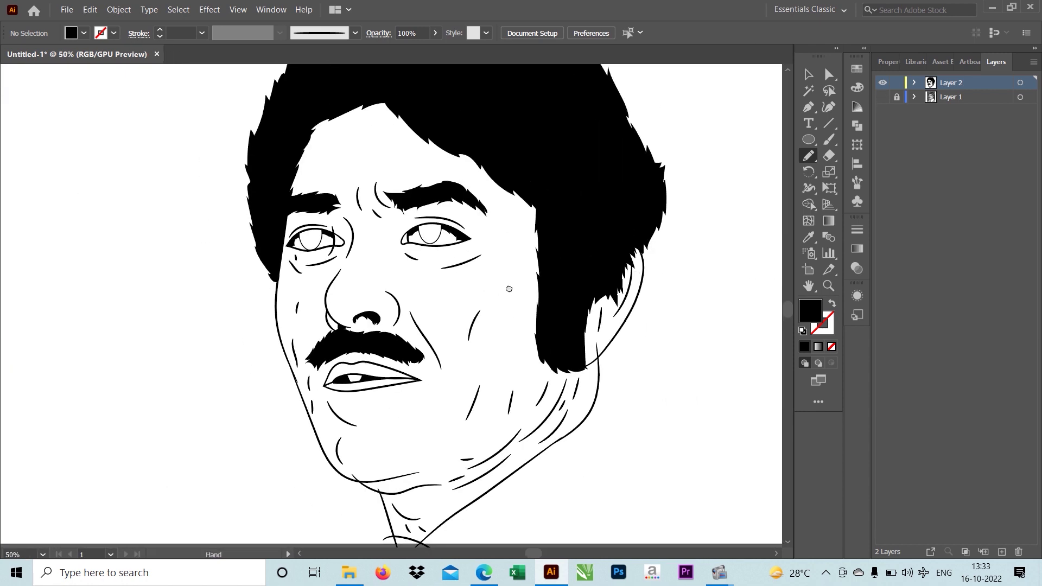
scroll(488, 302, "down", 1, "alt")
Step: Select all artwork, show the Pathfinder shape-combining options, then deselect everything
key("v")
key("ctrl+a")
left_click(119, 9)
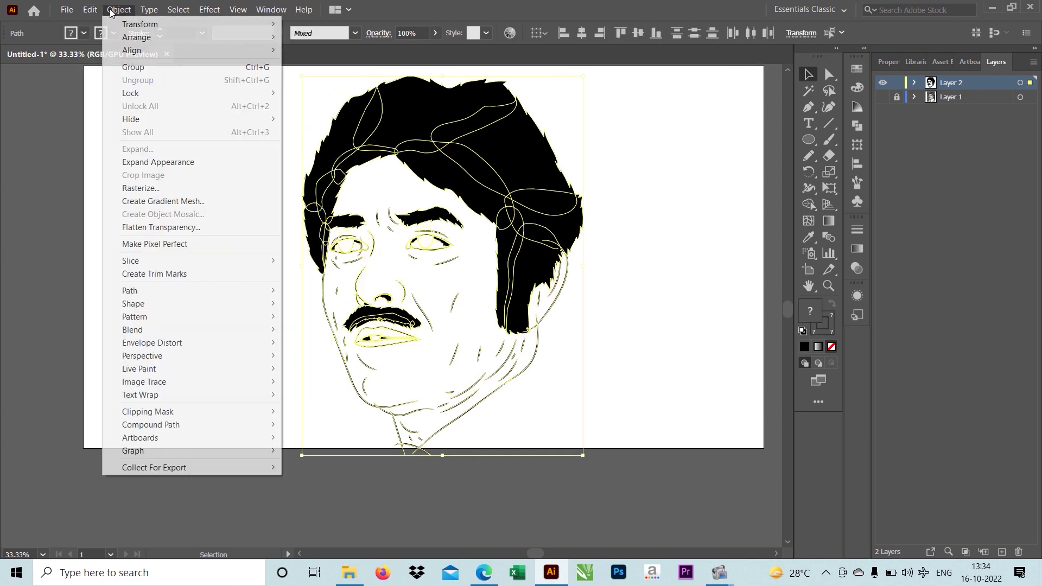
left_click(857, 126)
key("ctrl+shift+a")
Step: Inspect the stray path ends near the eye and chin, then show the reference photo
scroll(275, 298, "up", 7, "alt")
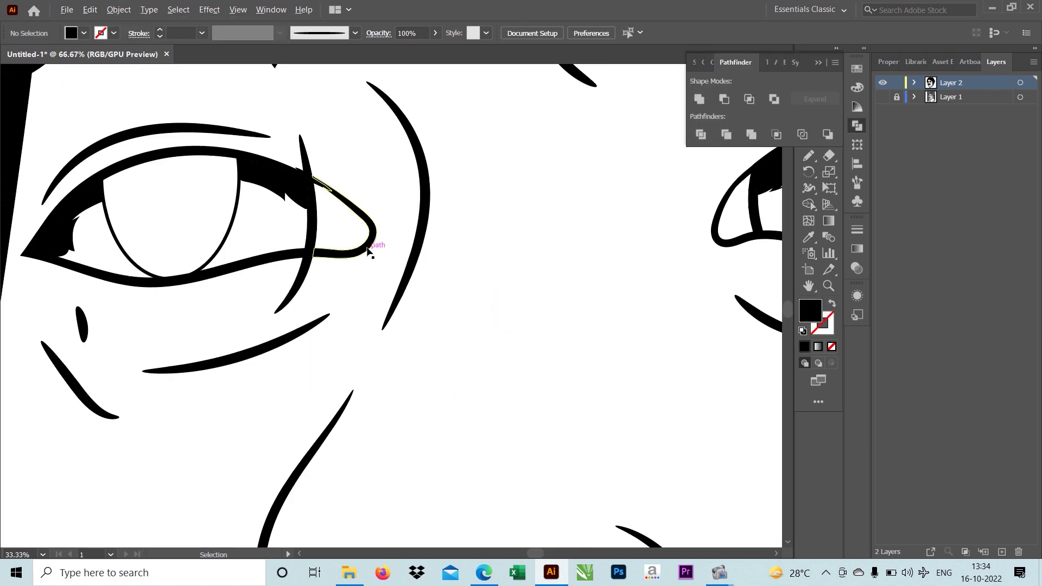
scroll(274, 298, "up", 3, "alt")
scroll(350, 118, "down", 5, "alt")
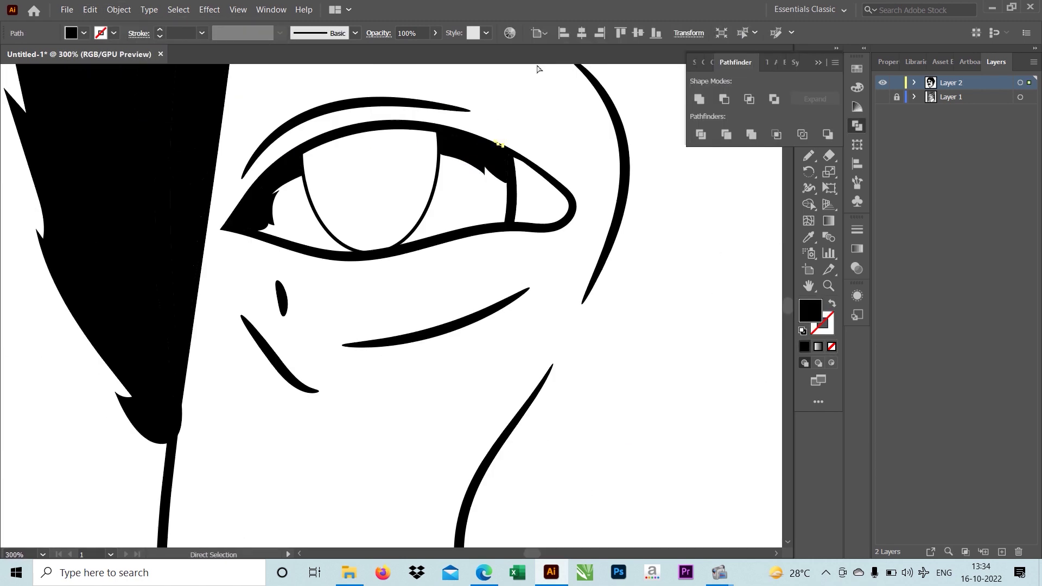
scroll(531, 173, "down", 3, "alt")
left_click_drag(531, 173, 436, 164)
scroll(533, 451, "up", 3, "alt")
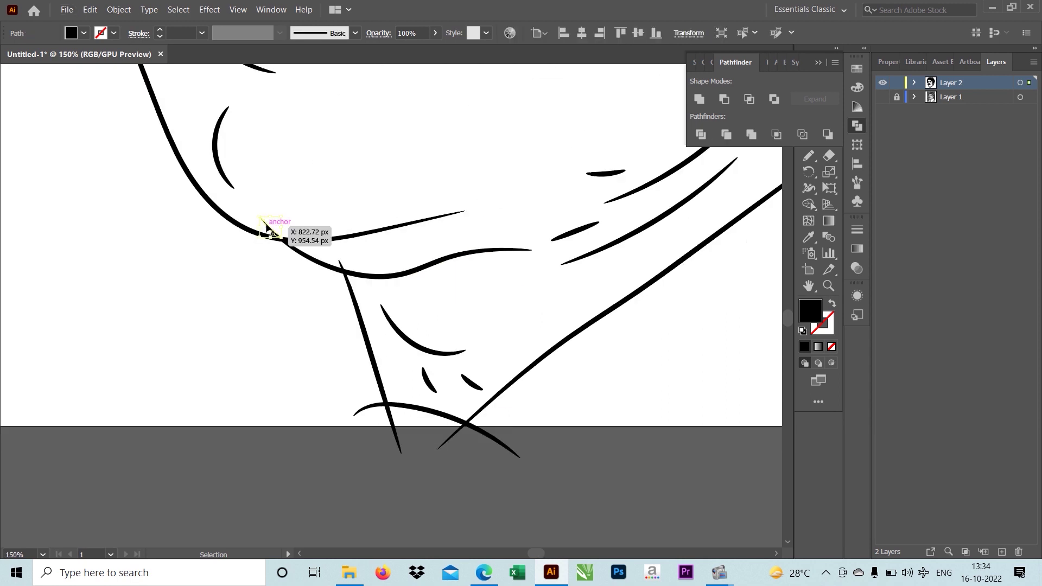
scroll(649, 263, "down", 5, "alt")
scroll(523, 354, "up", 5, "alt")
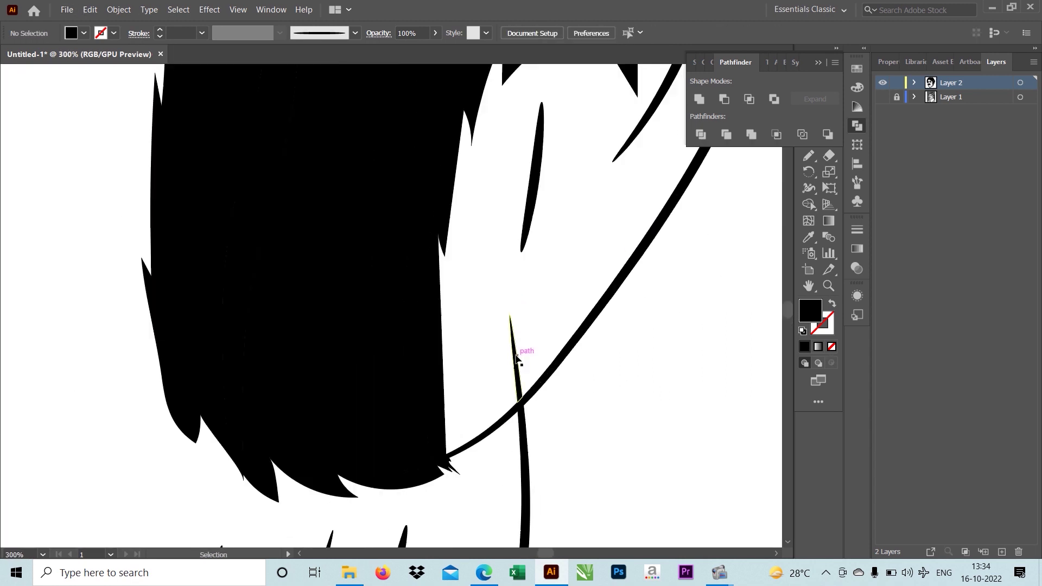
scroll(586, 372, "down", 3, "alt")
scroll(587, 372, "down", 1)
left_click(882, 96)
Step: Draw closed jagged black hair tufts below the ear beside the jawline
scroll(537, 270, "down", 3)
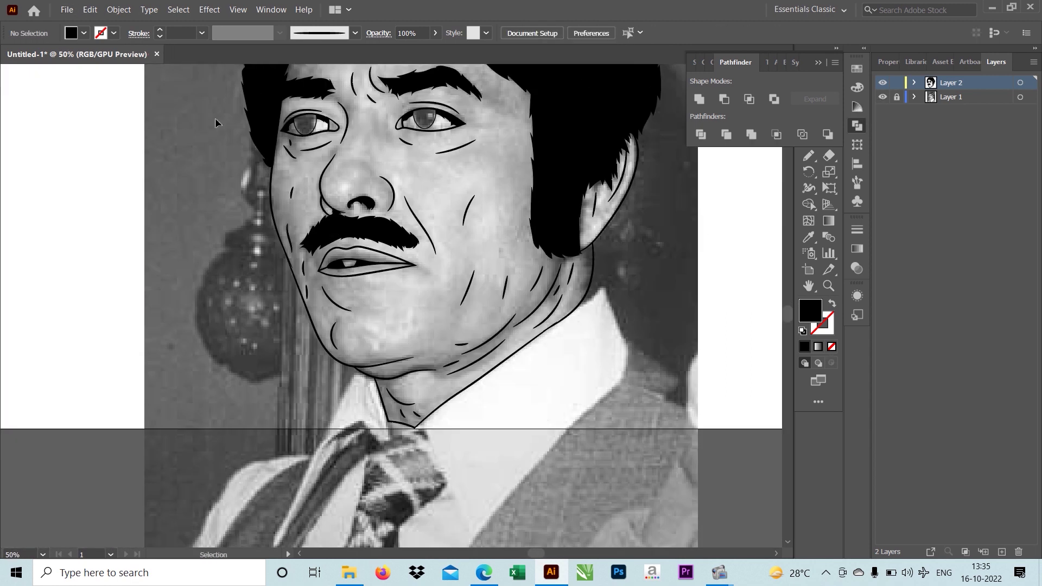
scroll(537, 270, "right", 2)
scroll(537, 270, "up", 1, "alt")
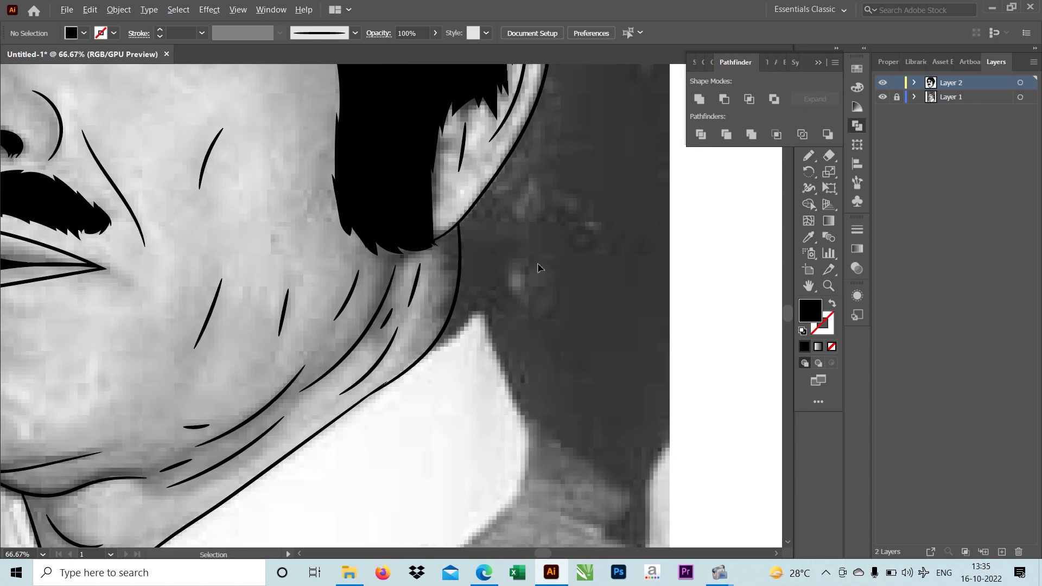
left_click_drag(537, 268, 482, 288)
scroll(481, 288, "up", 1, "alt")
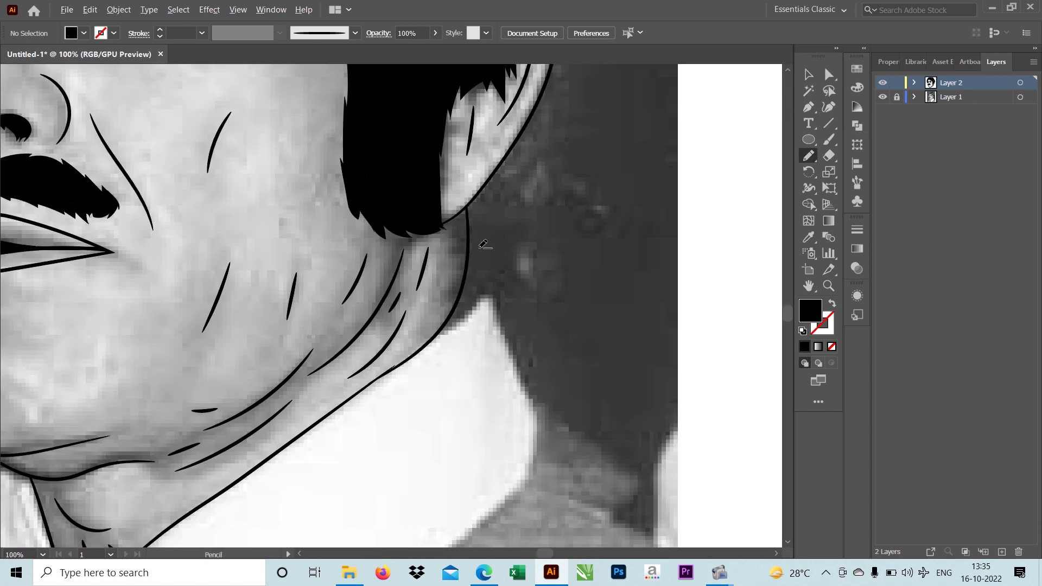
scroll(485, 264, "up", 1, "alt")
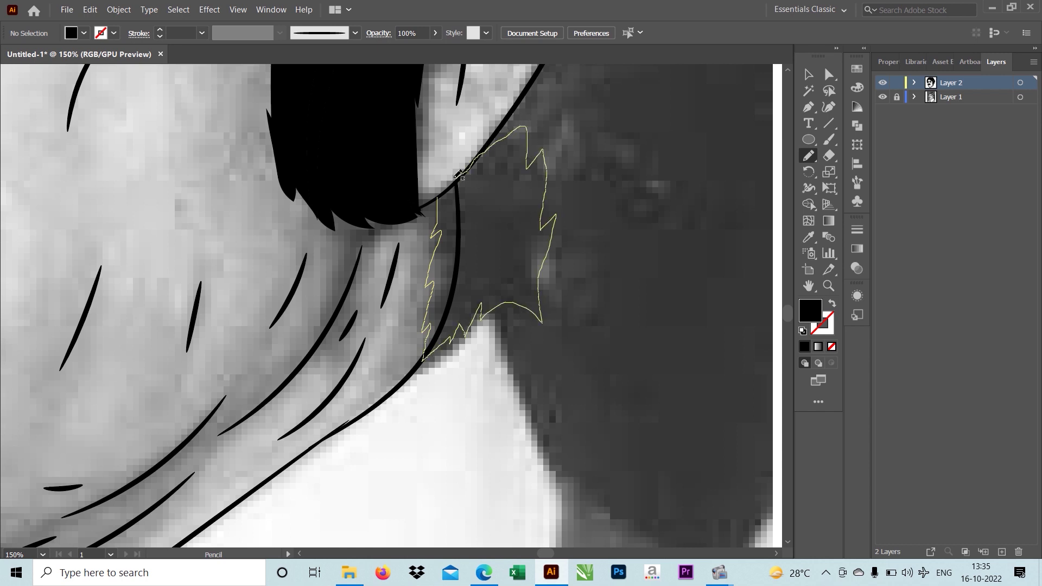
left_click_drag(459, 173, 459, 175)
left_click_drag(467, 226, 471, 151)
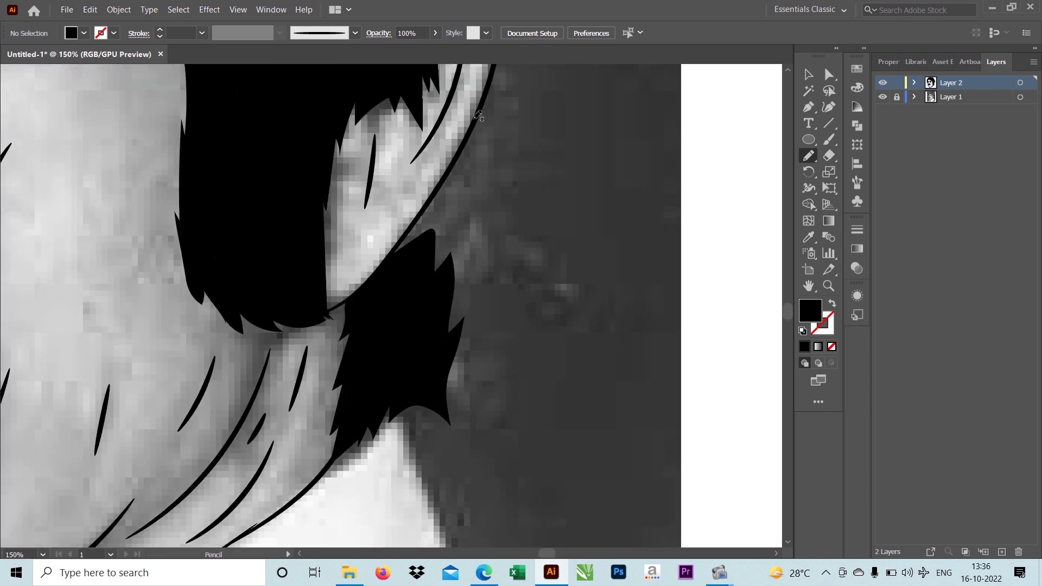
left_click_drag(488, 97, 585, 310)
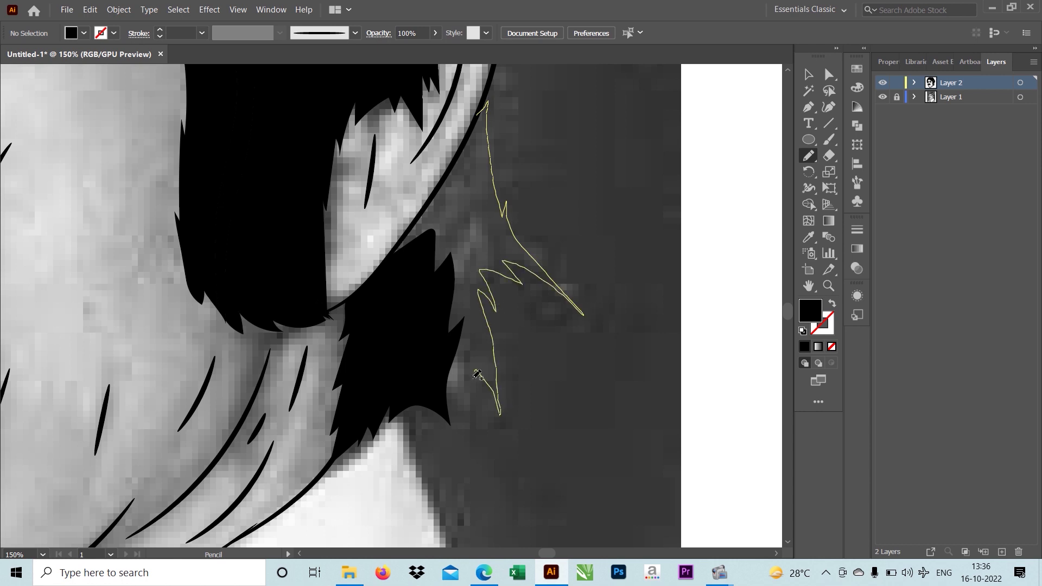
Step: Fit the artboard in view and toggle the reference photo layer to check the line art
key("ctrl+0")
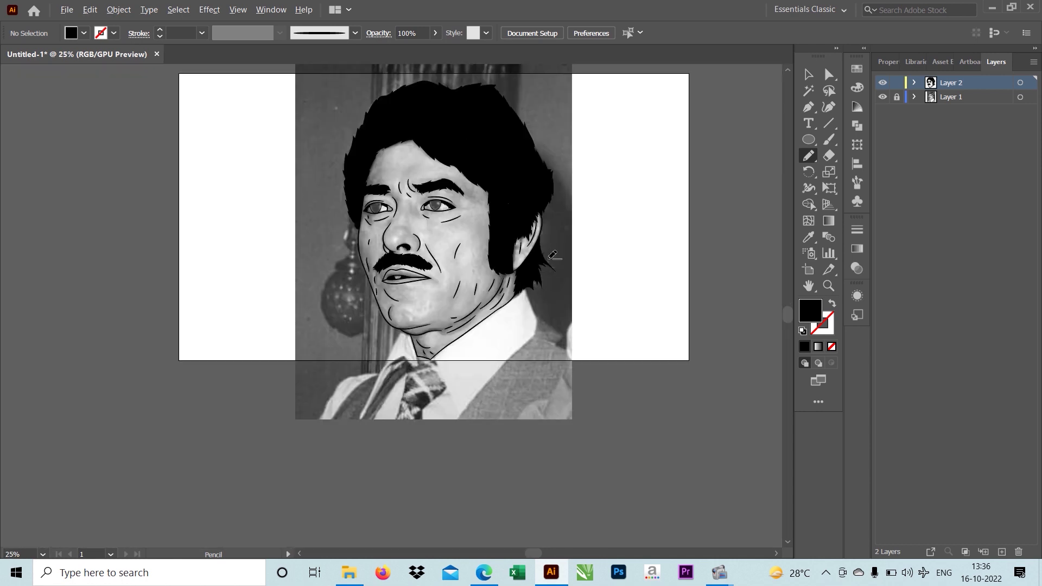
scroll(667, 264, "up", 3)
left_click(882, 96)
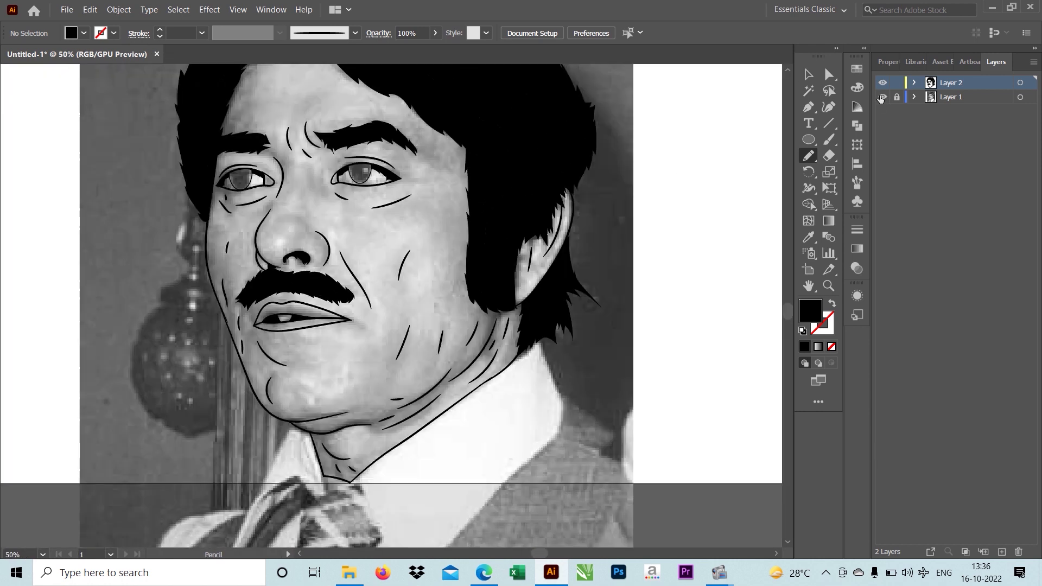
scroll(551, 355, "up", 3)
scroll(552, 355, "down", 2)
key("ctrl+0")
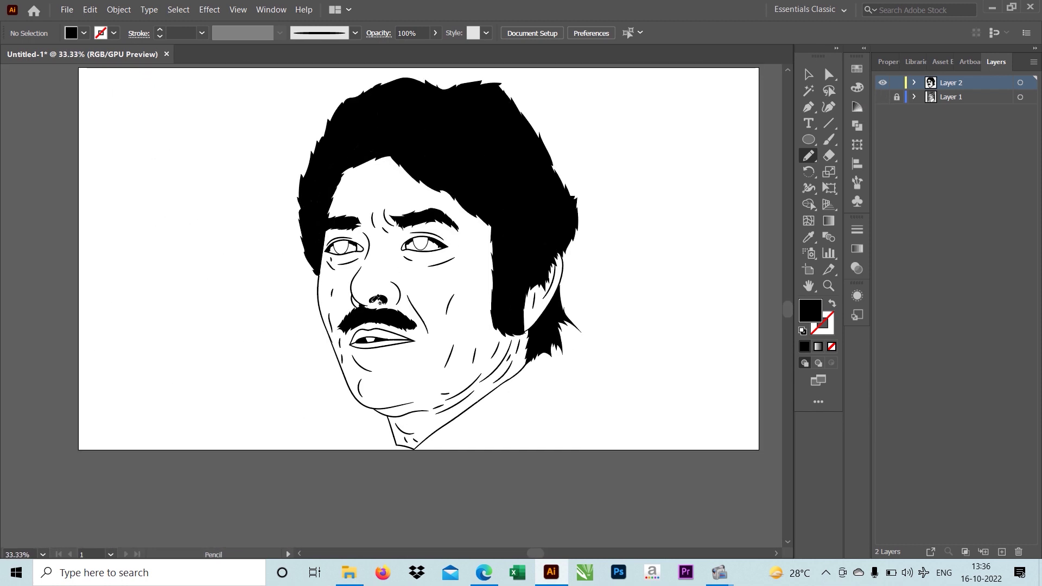
scroll(552, 355, "up", 3)
scroll(551, 355, "down", 1)
left_click(875, 96)
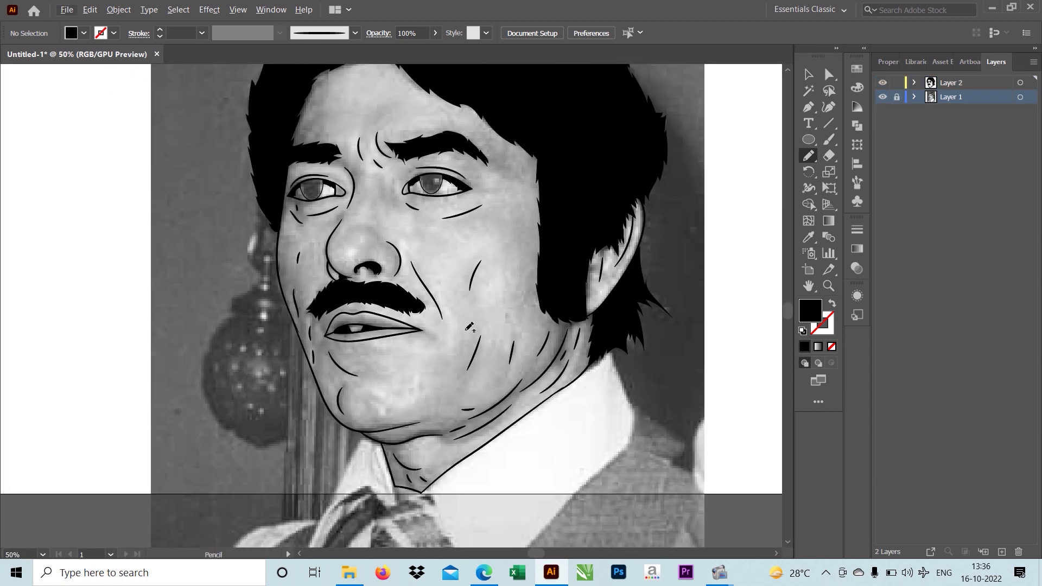
Step: Show the reference photo, swap fill and stroke colours, and review the face
left_click(828, 139)
scroll(379, 337, "up", 3)
key("shift+x")
scroll(379, 337, "down", 1)
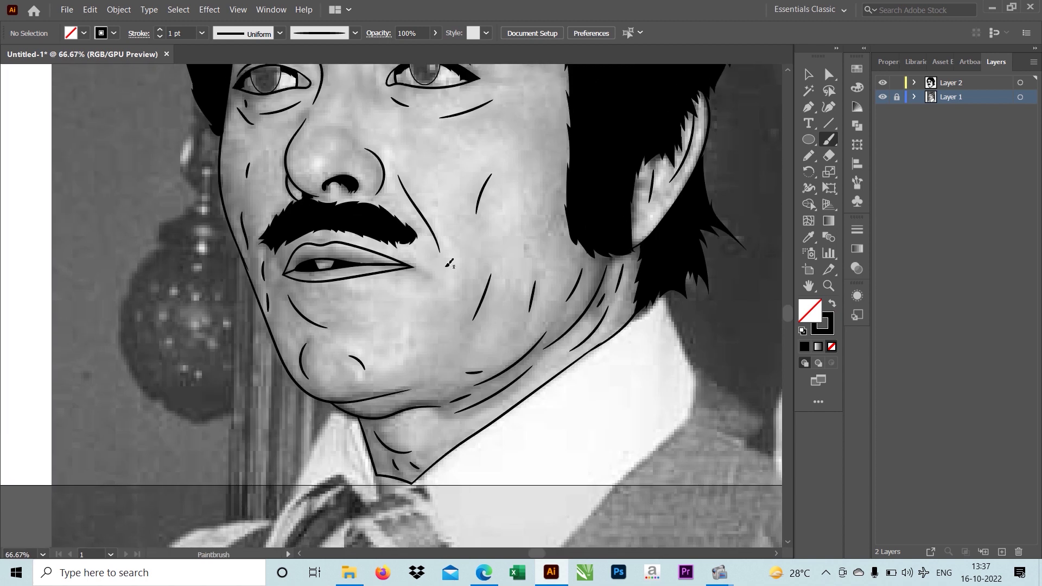
scroll(482, 266, "up", 1)
scroll(482, 266, "down", 1)
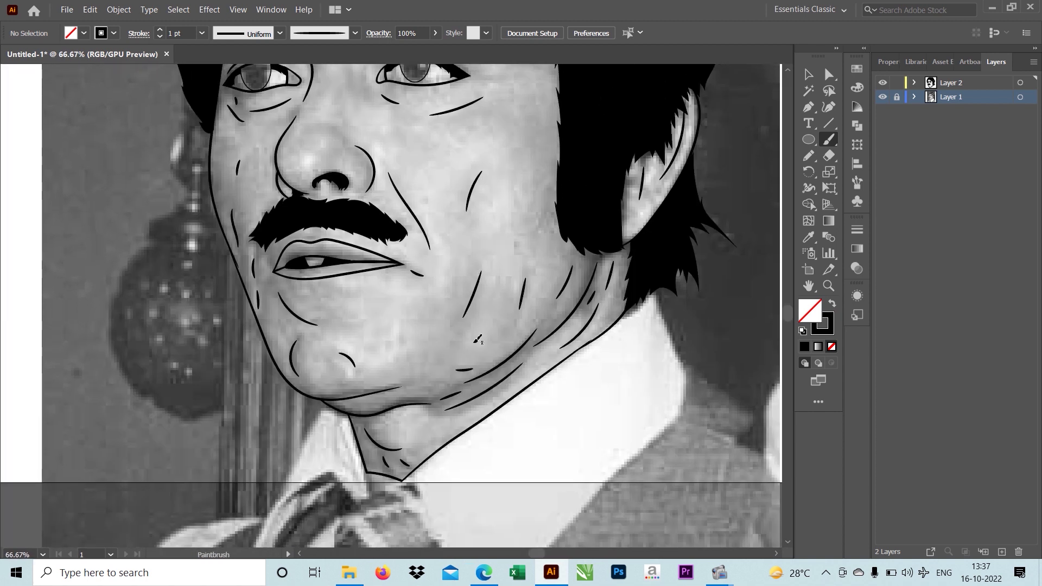
scroll(478, 339, "down", 1)
scroll(488, 223, "up", 2)
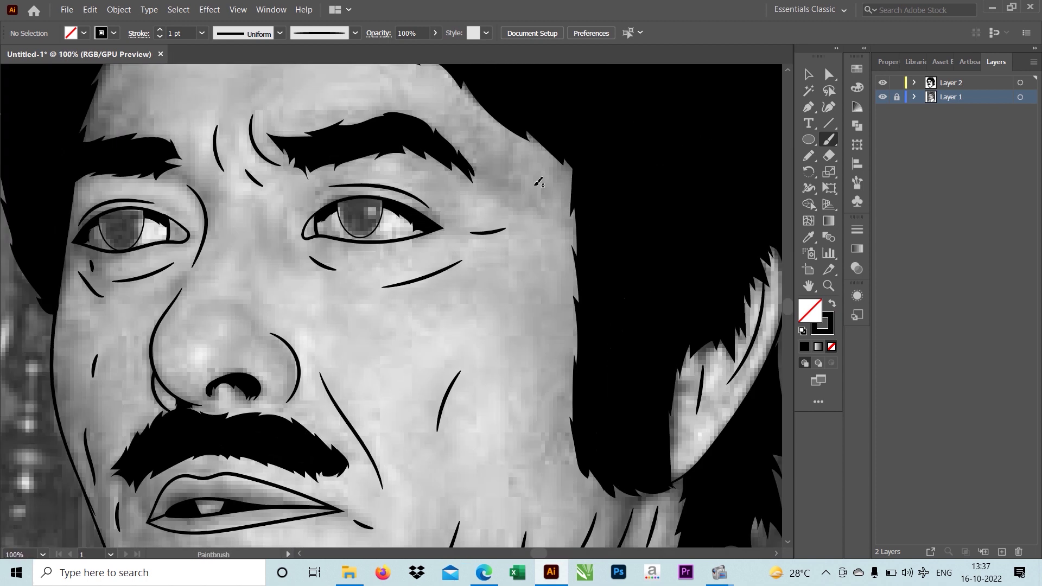
scroll(539, 182, "down", 2)
mouse_move(476, 341)
left_mouse_down()
mouse_move(530, 269)
mouse_move(534, 347)
left_mouse_up()
scroll(534, 347, "down", 1)
Step: Lock the line-art layer and hide the reference photo layer
left_click(883, 83, "alt")
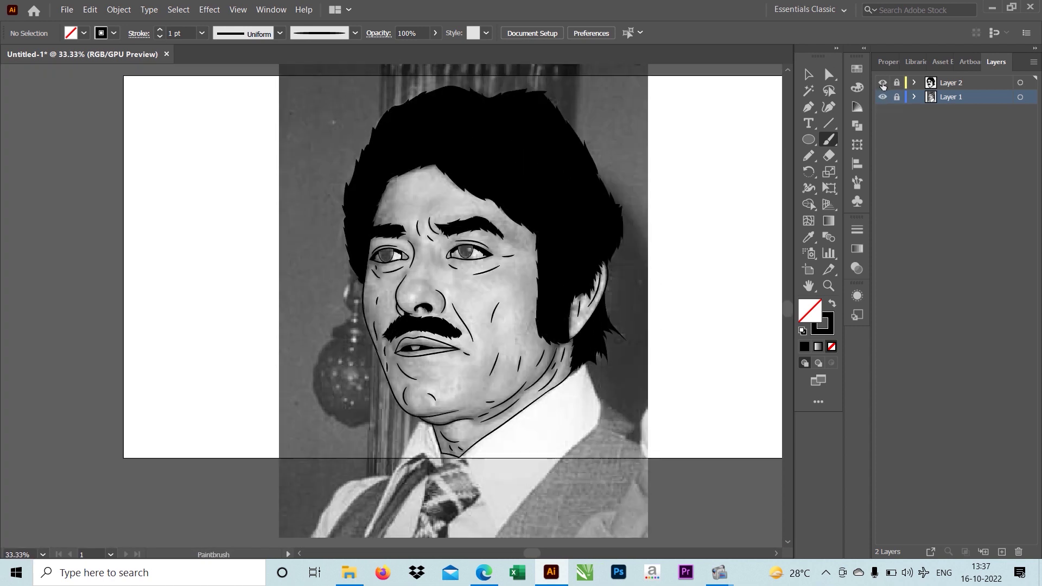
left_click(882, 83, "alt")
scroll(556, 264, "up", 1)
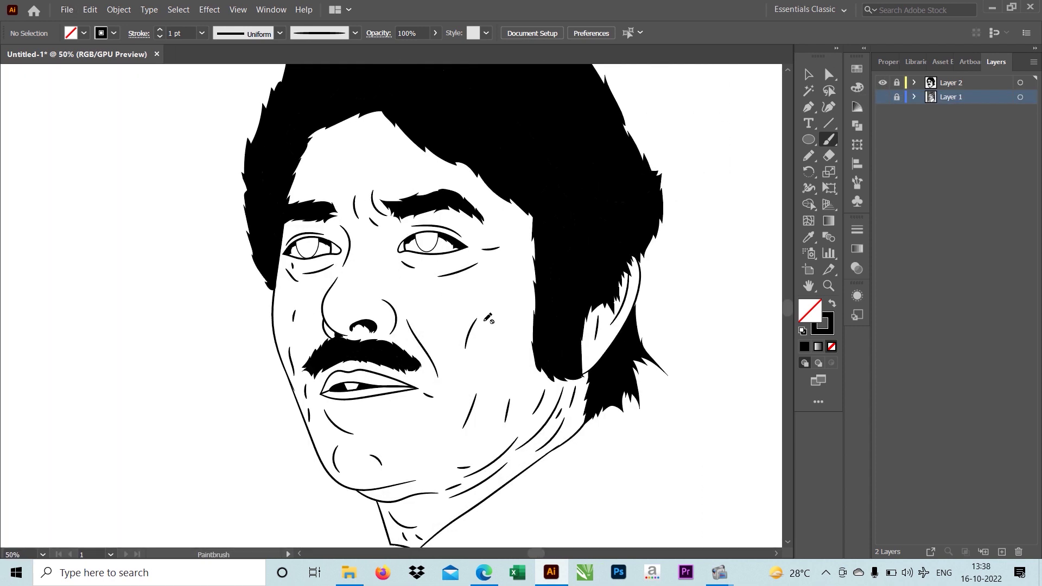
scroll(570, 239, "down", 1)
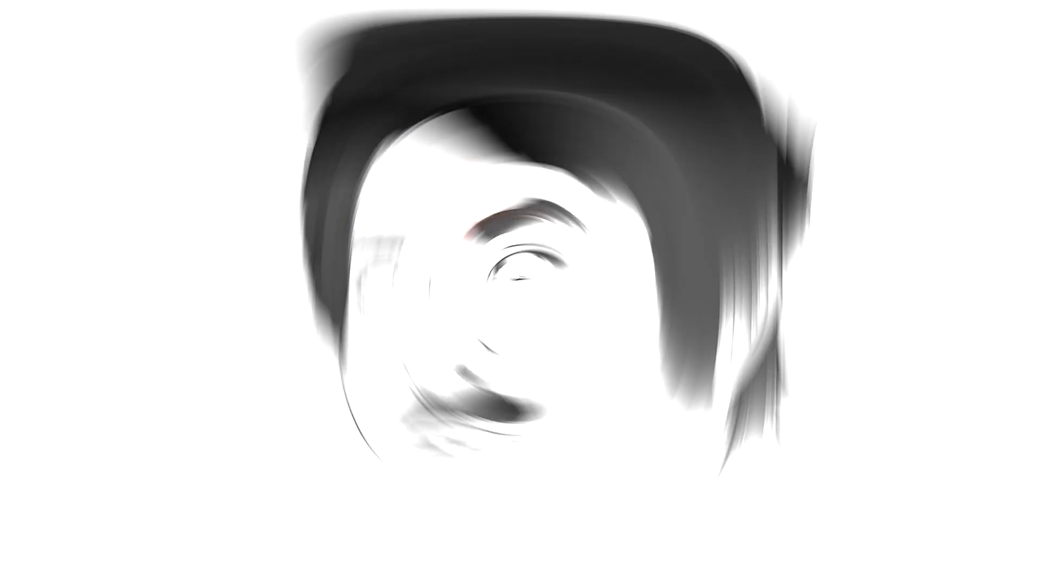